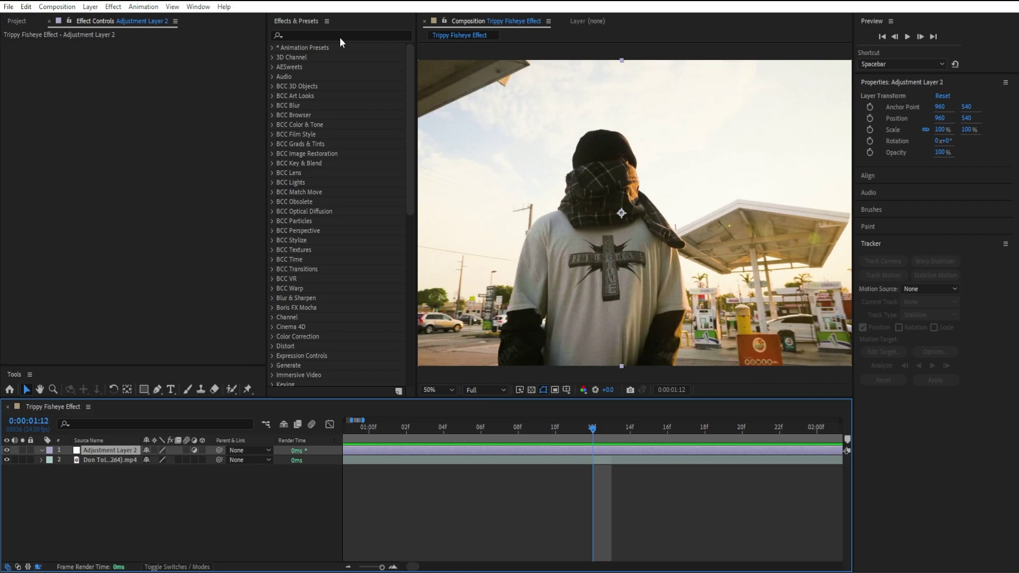
# Apply CC Lens to Adjustment Layer 2 and set its Size to 86 for a fisheye bulge
pyautogui.press('Home')
pyautogui.click(339, 36)
pyautogui.write('cc len')
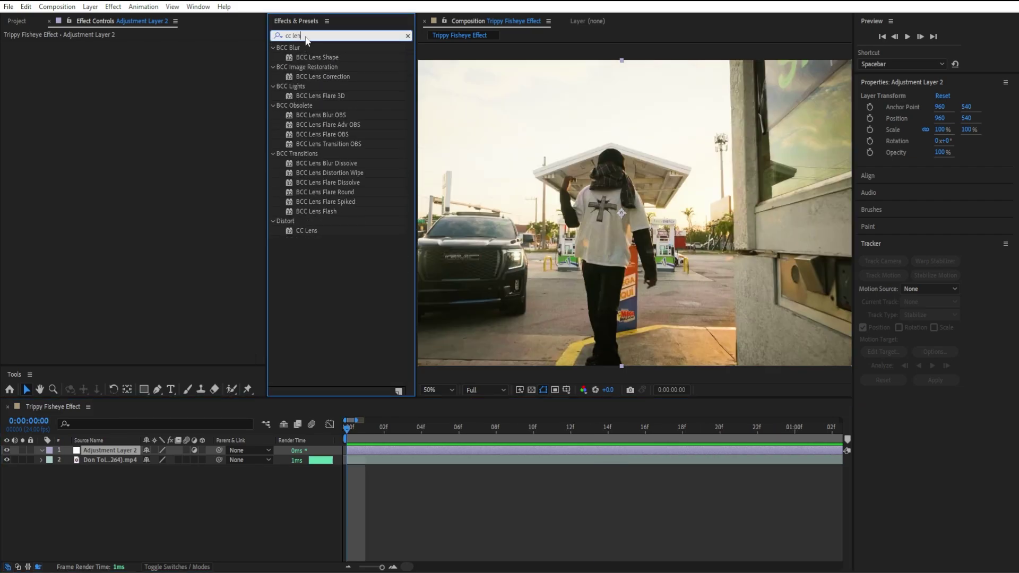
pyautogui.moveTo(313, 233); pyautogui.dragTo(179, 200)
pyautogui.moveTo(355, 428); pyautogui.dragTo(589, 428)
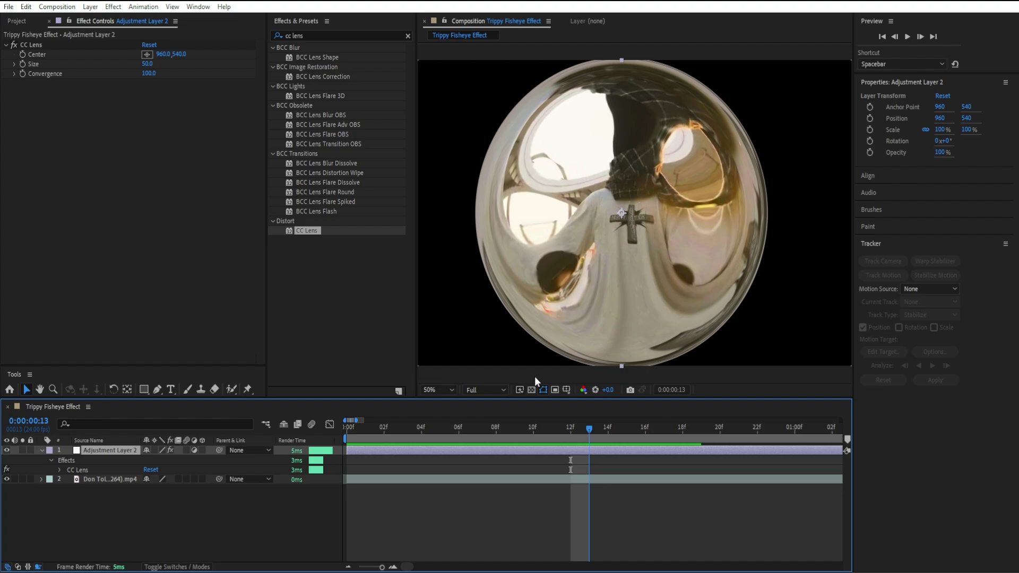
pyautogui.click(146, 63)
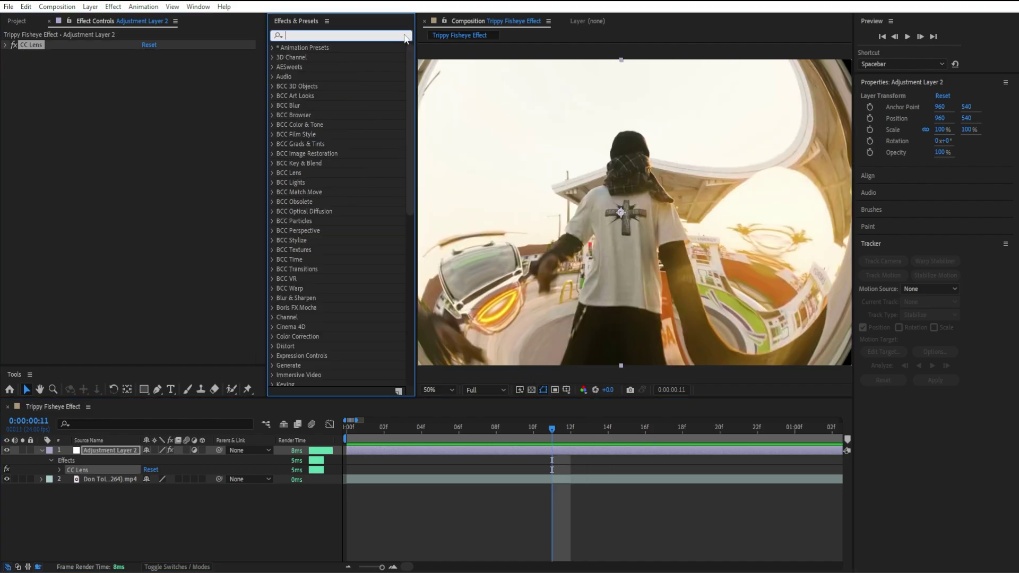
# Add a Grid effect to the adjustment layer in Hard Light mode with black (000000) colour
pyautogui.write('grid')
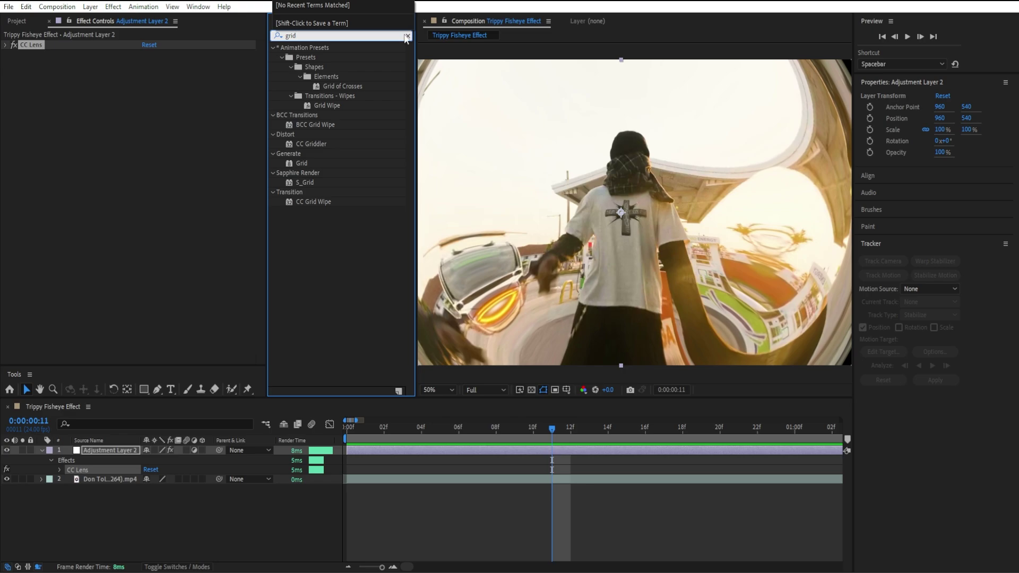
pyautogui.moveTo(306, 161); pyautogui.dragTo(177, 160)
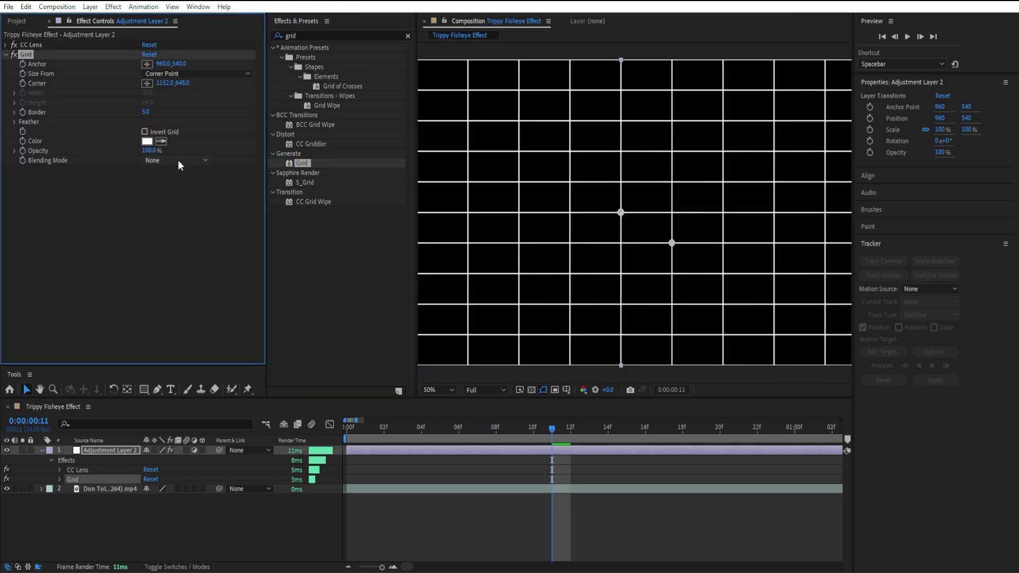
pyautogui.click(155, 160)
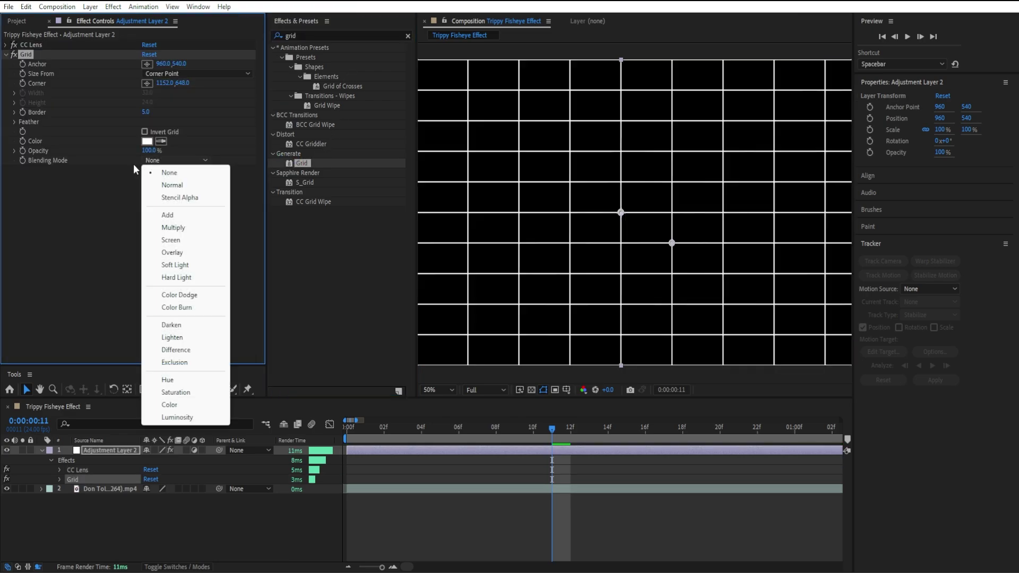
pyautogui.click(177, 275)
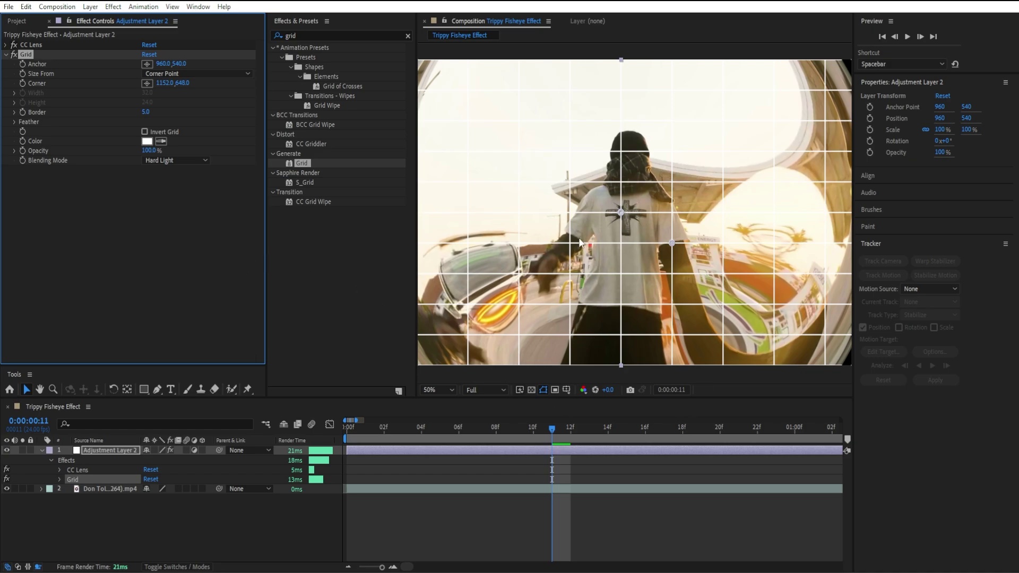
pyautogui.click(147, 141)
pyautogui.write('000000')
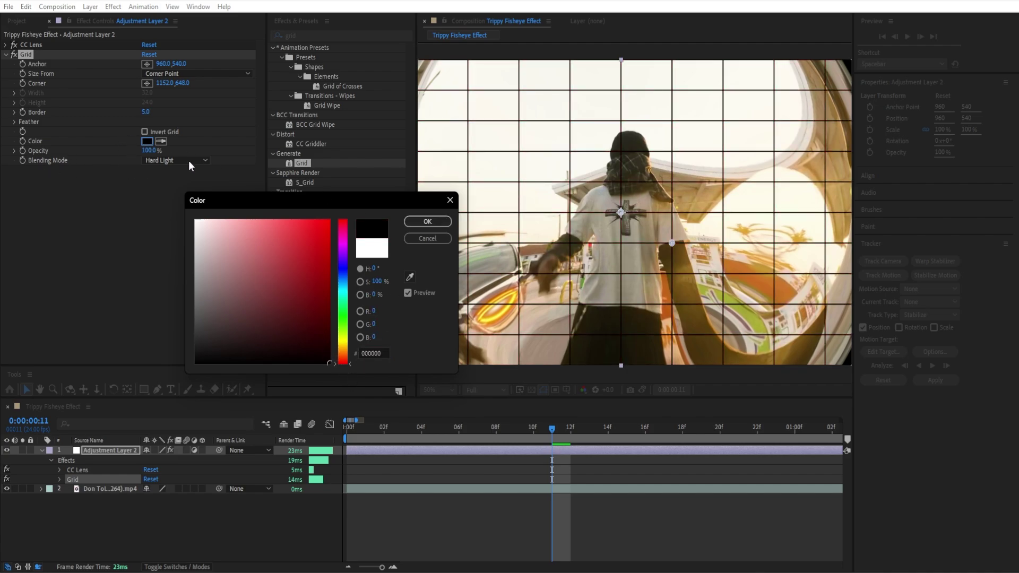
pyautogui.click(441, 223)
# Size the grid by Width & Height Sliders with width 4, height 4 and border 1
pyautogui.click(192, 73)
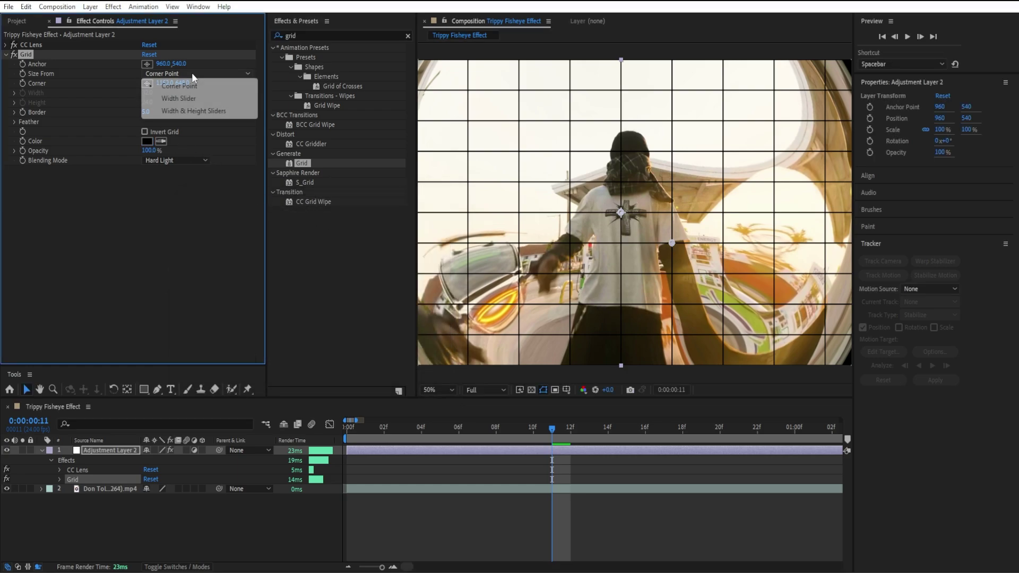
pyautogui.click(182, 111)
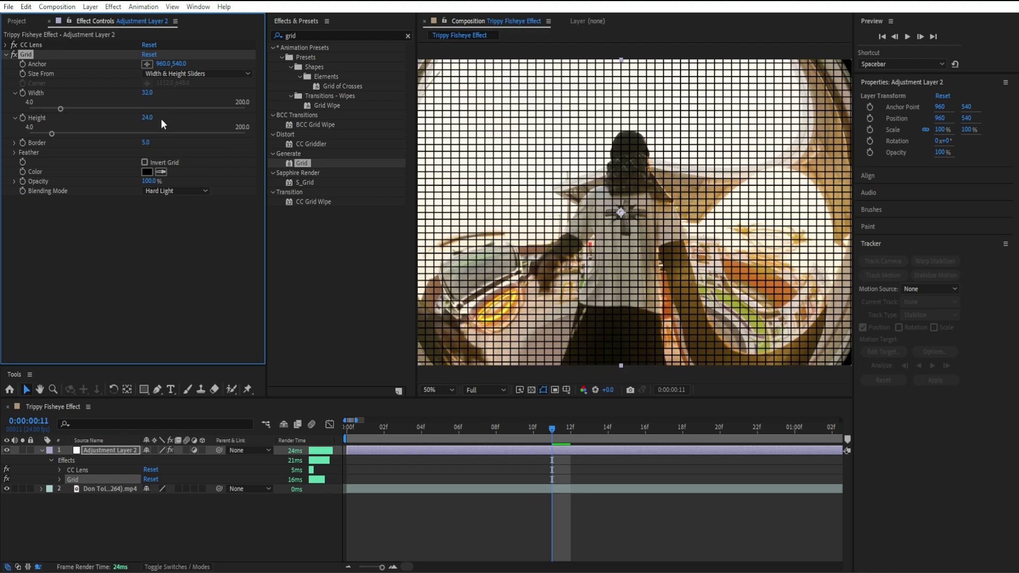
pyautogui.click(146, 93)
pyautogui.write('4')
pyautogui.press('Return')
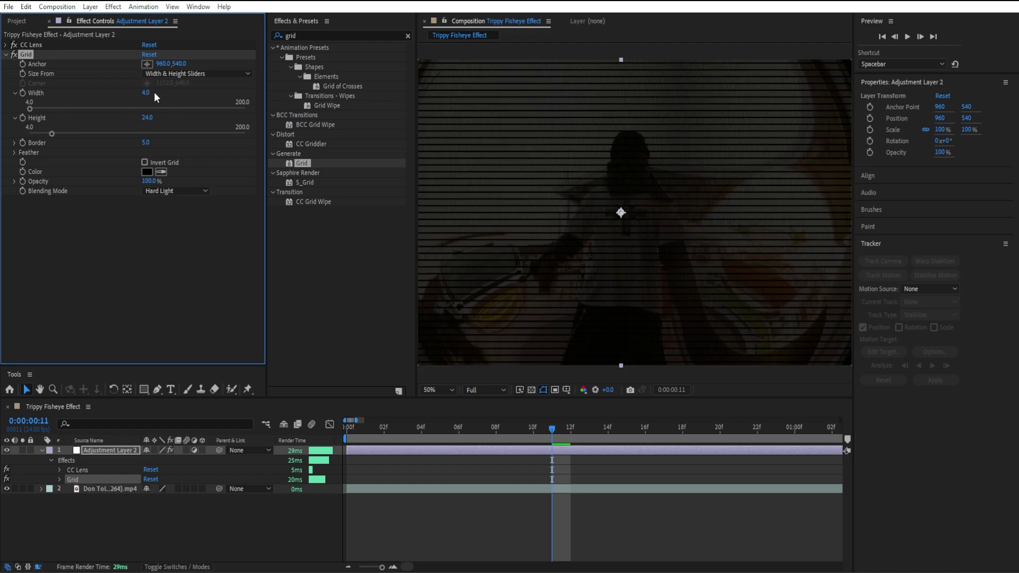
pyautogui.click(148, 117)
pyautogui.write('4')
pyautogui.press('Return')
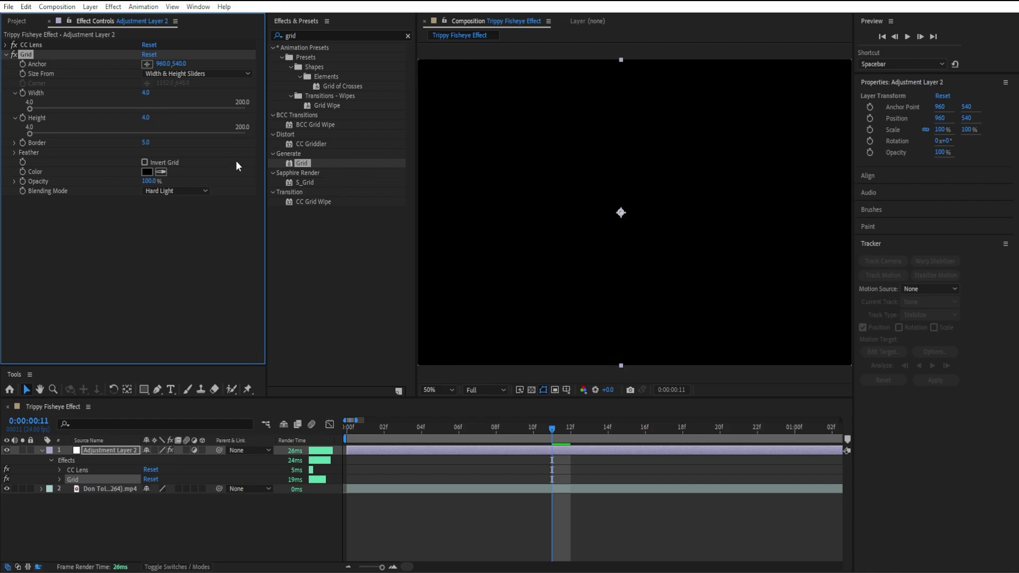
pyautogui.click(146, 144)
pyautogui.write('1')
pyautogui.press('Return')
pyautogui.click(6, 54)
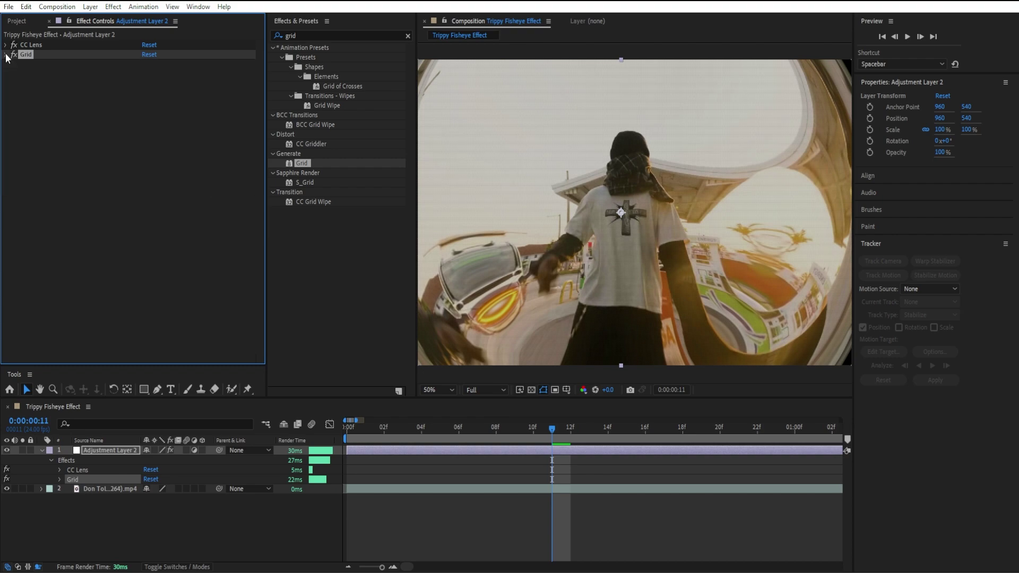
# Apply the Noise effect to Adjustment Layer 2
pyautogui.click(408, 35)
pyautogui.write('nois')
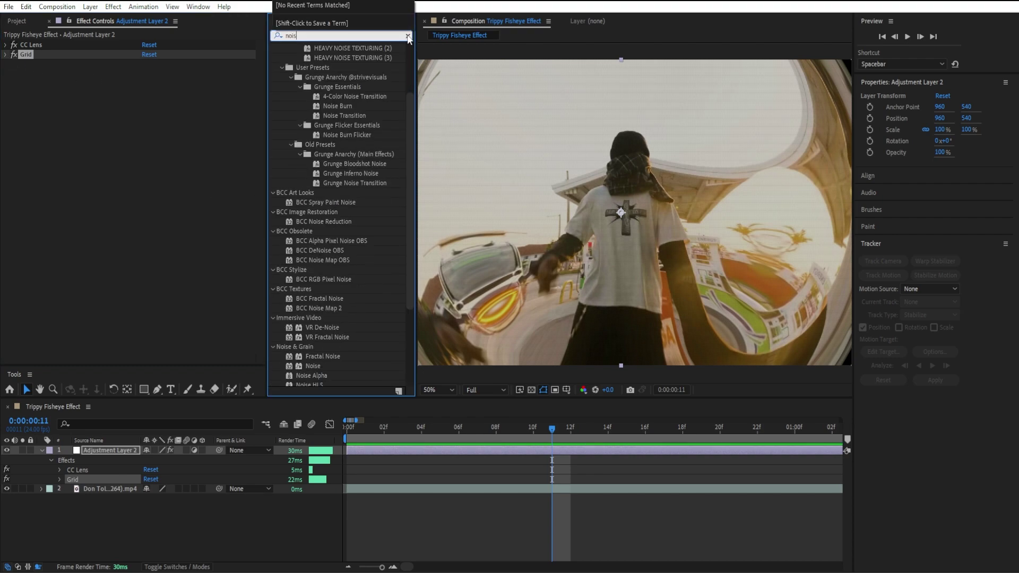
pyautogui.write('e')
pyautogui.scroll(-6, 421, 247)
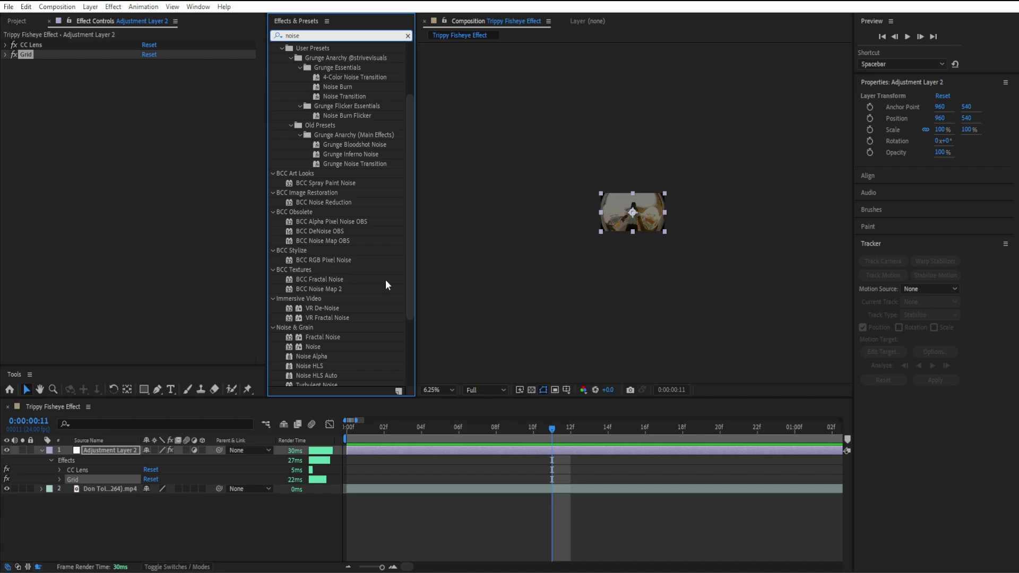
pyautogui.scroll(4, 642, 200)
pyautogui.scroll(-2, 350, 248)
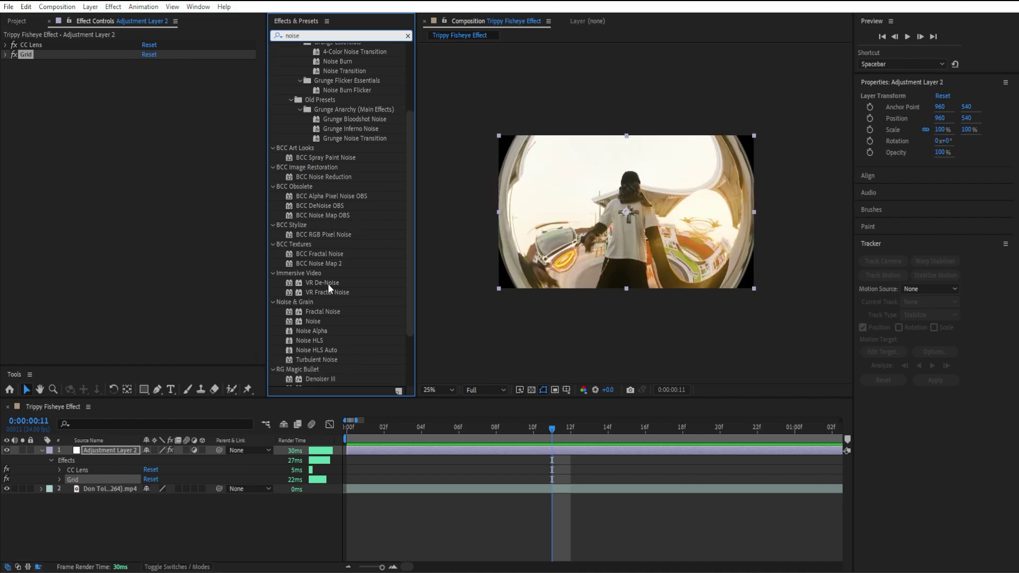
pyautogui.doubleClick(313, 321)
pyautogui.scroll(2, 690, 159)
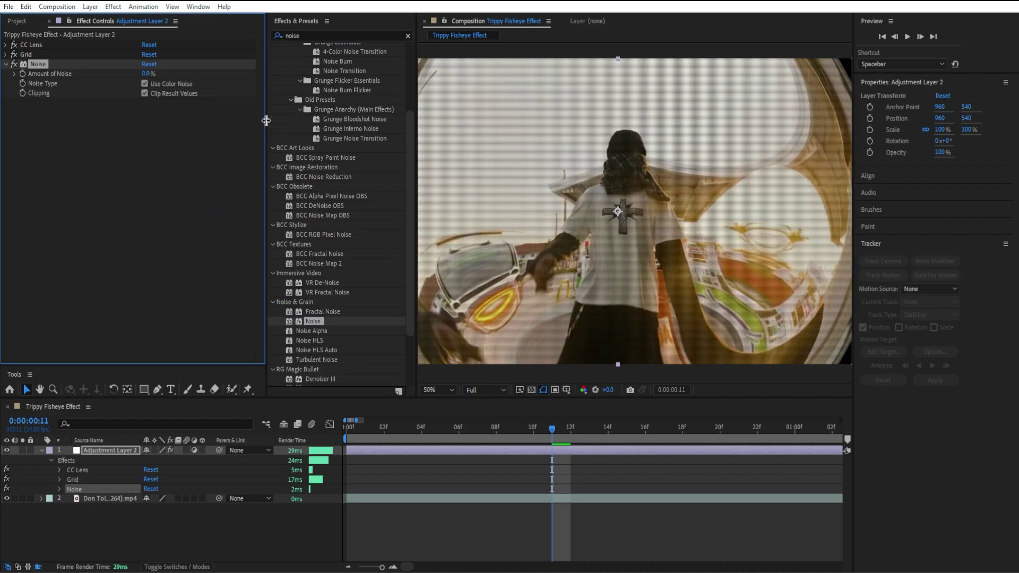
# Set Noise Amount to 20% with colour noise off, then clear the effect search
pyautogui.click(154, 81)
pyautogui.click(146, 75)
pyautogui.write('20')
pyautogui.click(145, 83)
pyautogui.scroll(5, 673, 199)
pyautogui.scroll(2, 673, 199)
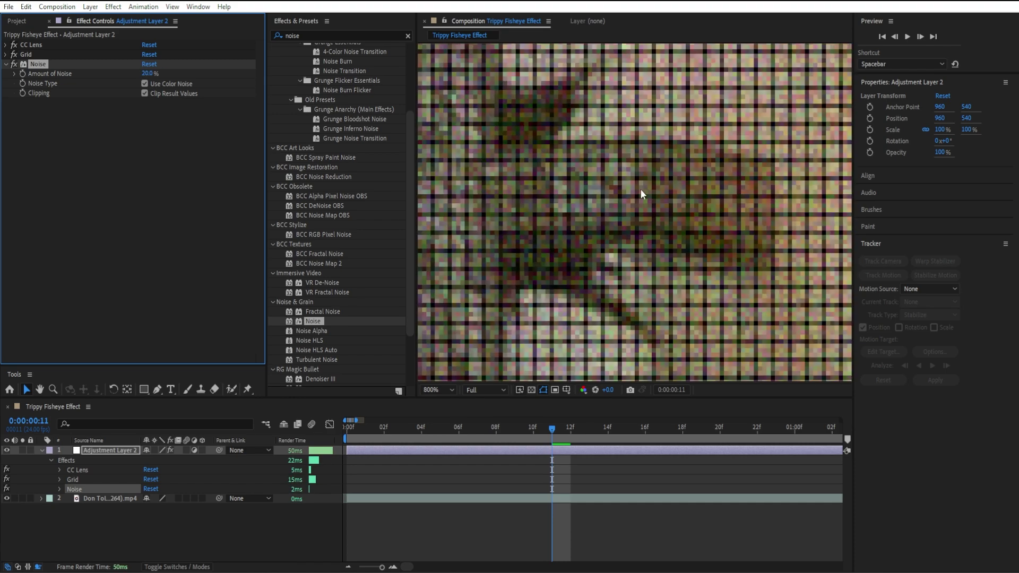
pyautogui.click(169, 84)
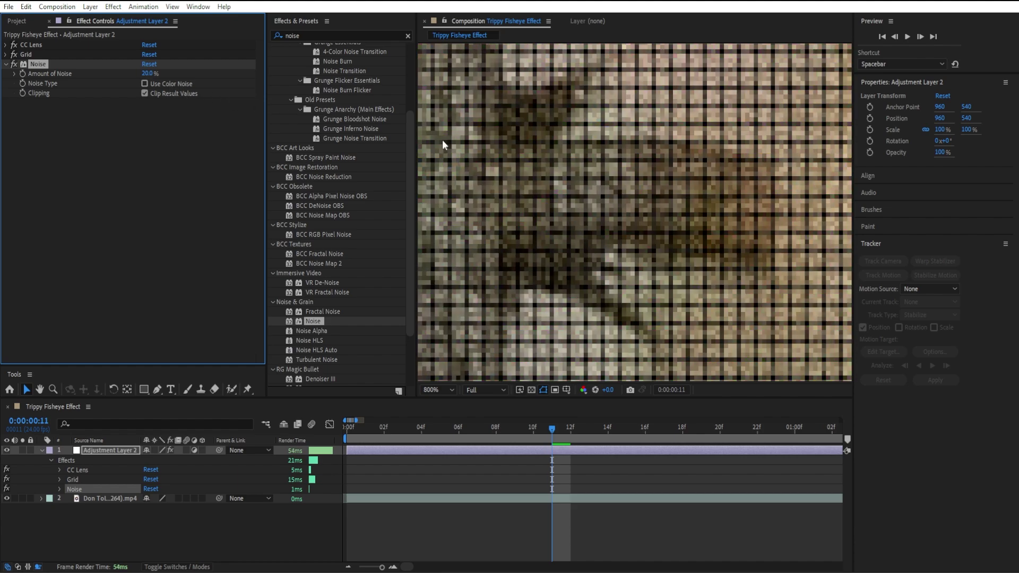
pyautogui.scroll(-10, 661, 179)
pyautogui.scroll(2, 661, 180)
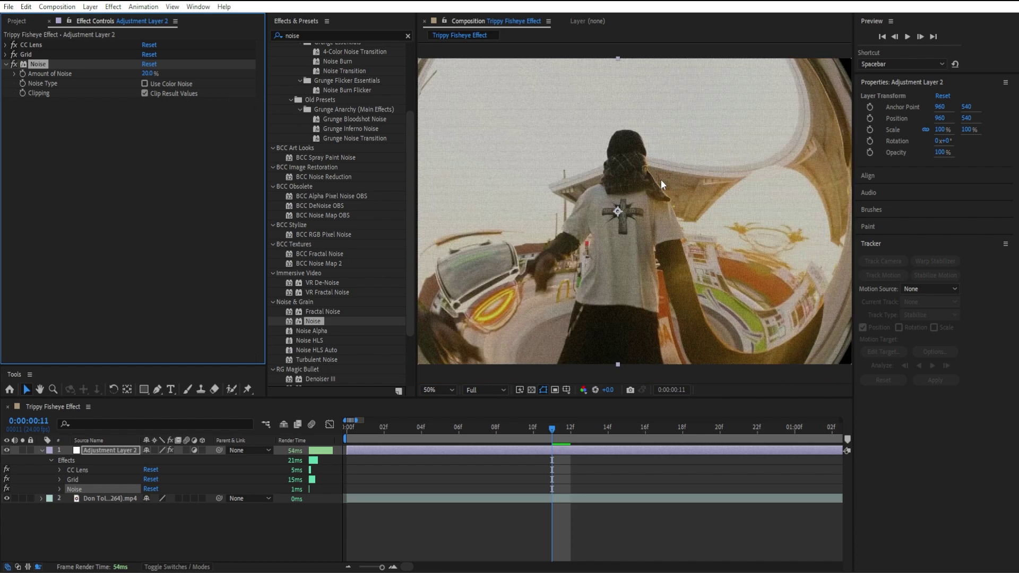
pyautogui.click(6, 64)
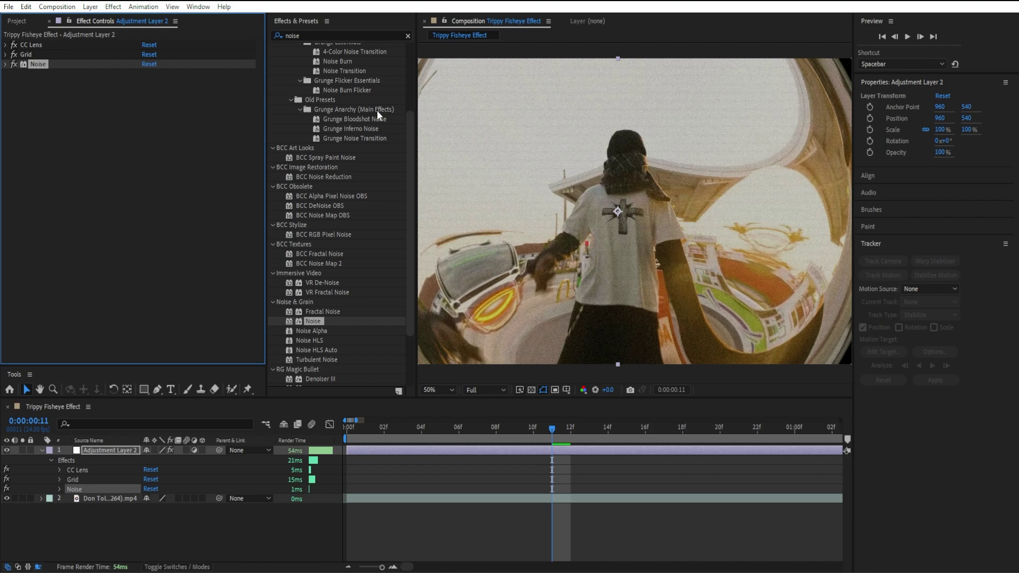
pyautogui.click(408, 36)
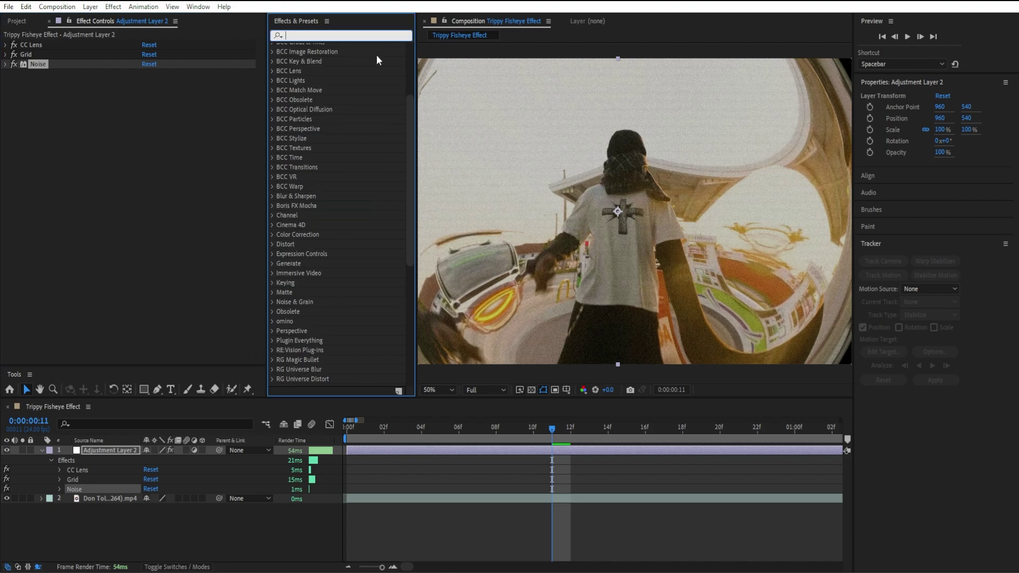
# Add Colorama with the Solarize Grey palette, 2 cycle repetitions and Modify set to Hue
pyautogui.write('colorama')
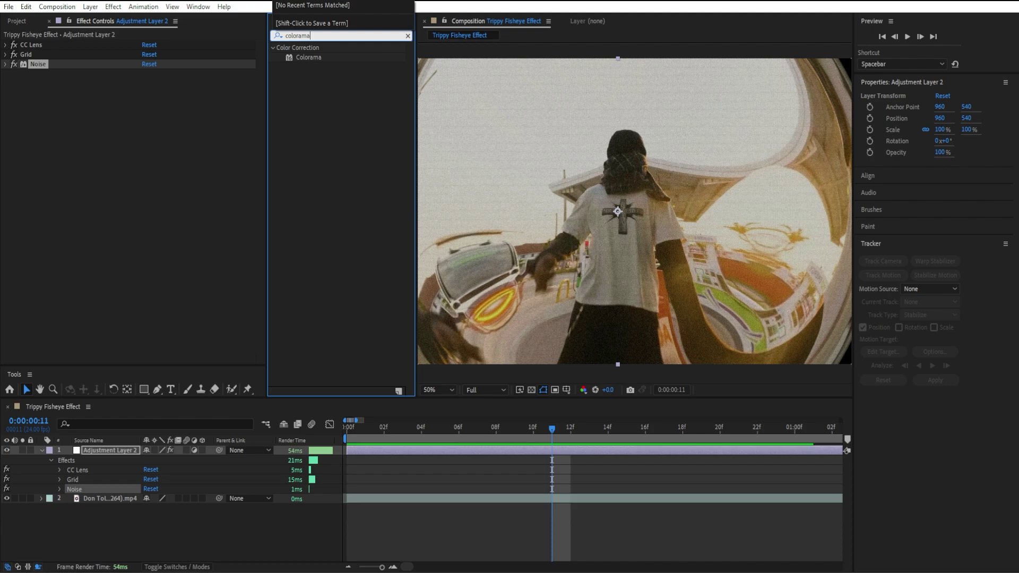
pyautogui.moveTo(308, 57); pyautogui.dragTo(15, 94)
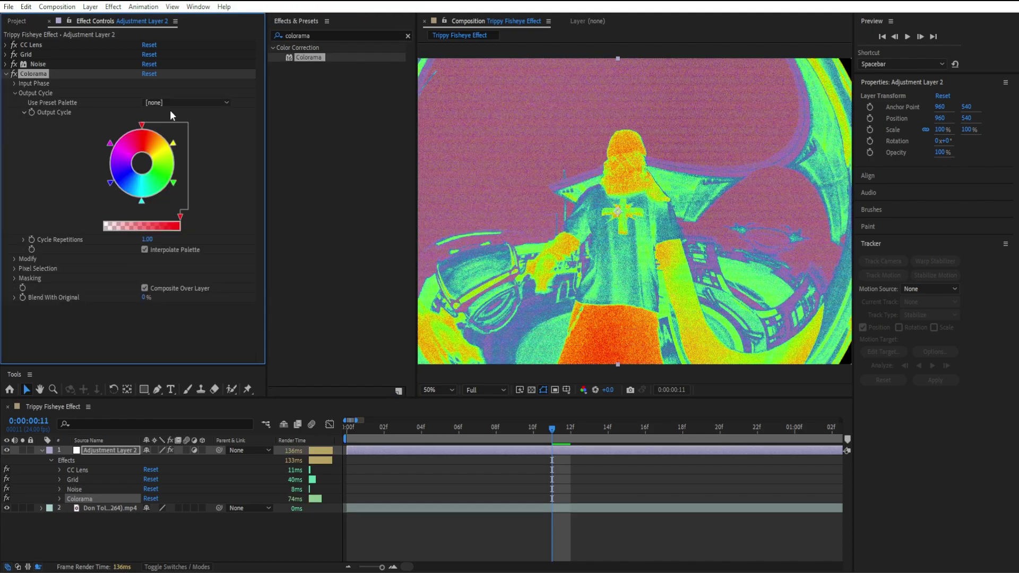
pyautogui.click(213, 102)
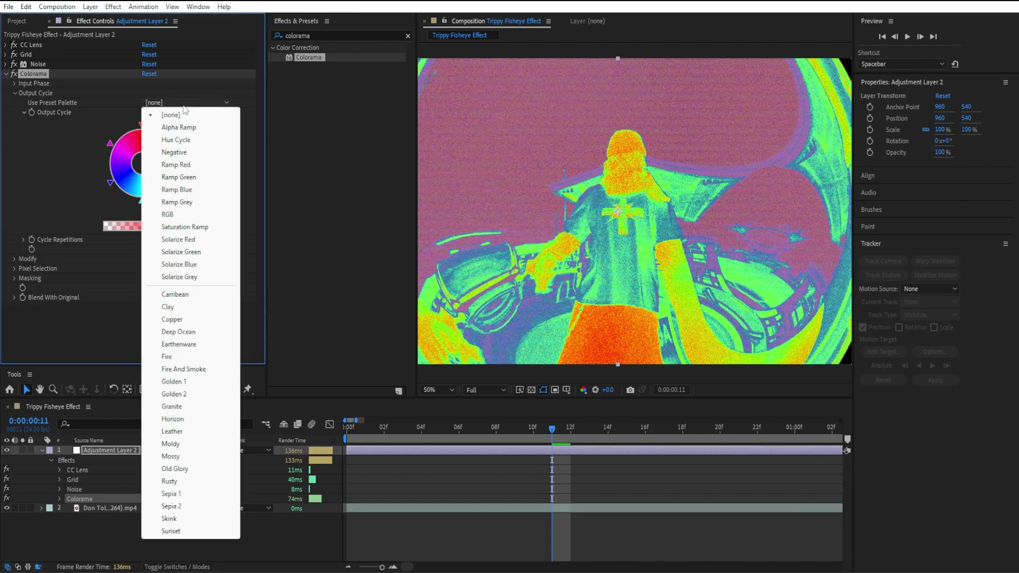
pyautogui.click(197, 281)
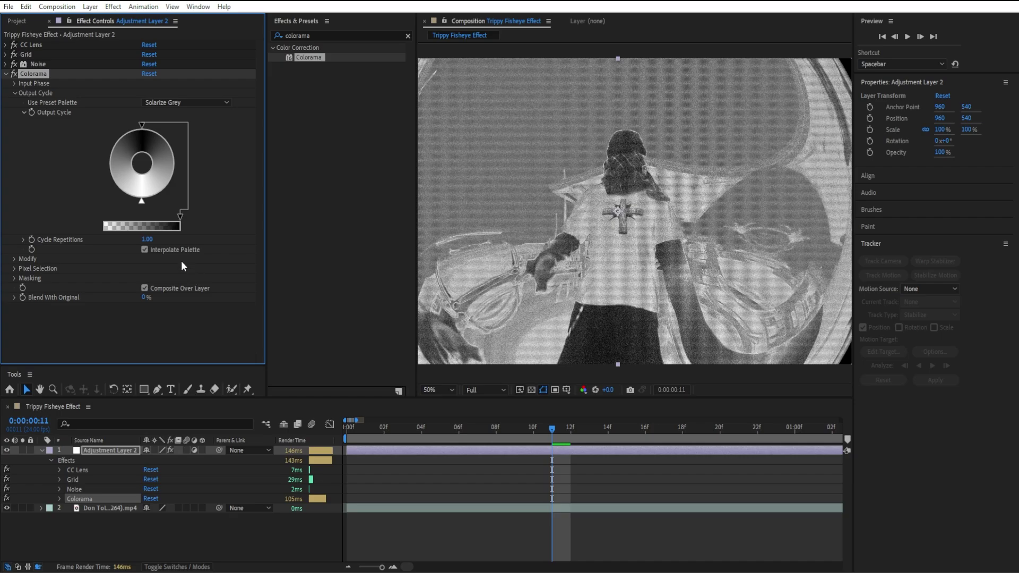
pyautogui.click(147, 239)
pyautogui.write('2')
pyautogui.press('Return')
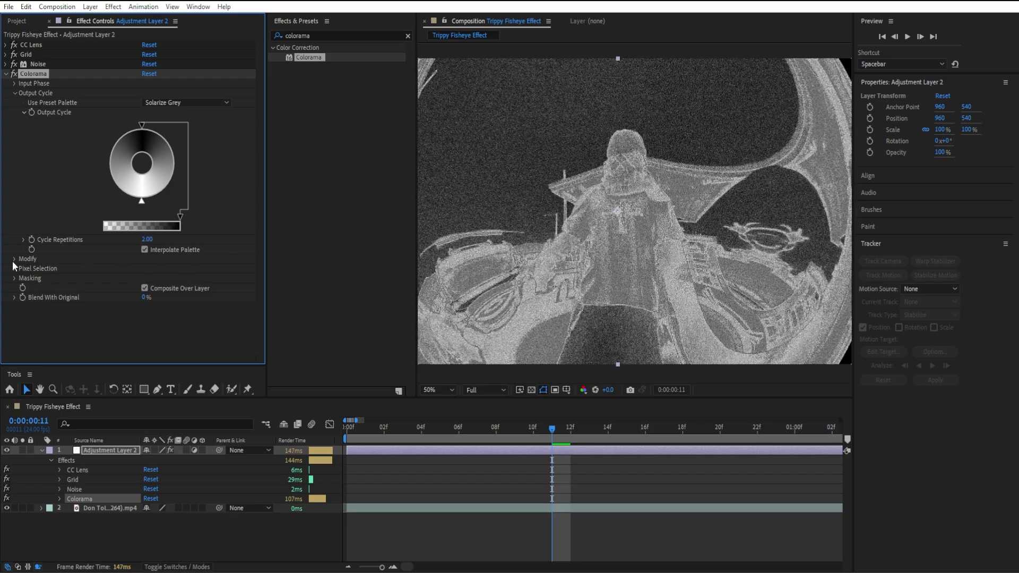
pyautogui.click(12, 259)
pyautogui.click(158, 267)
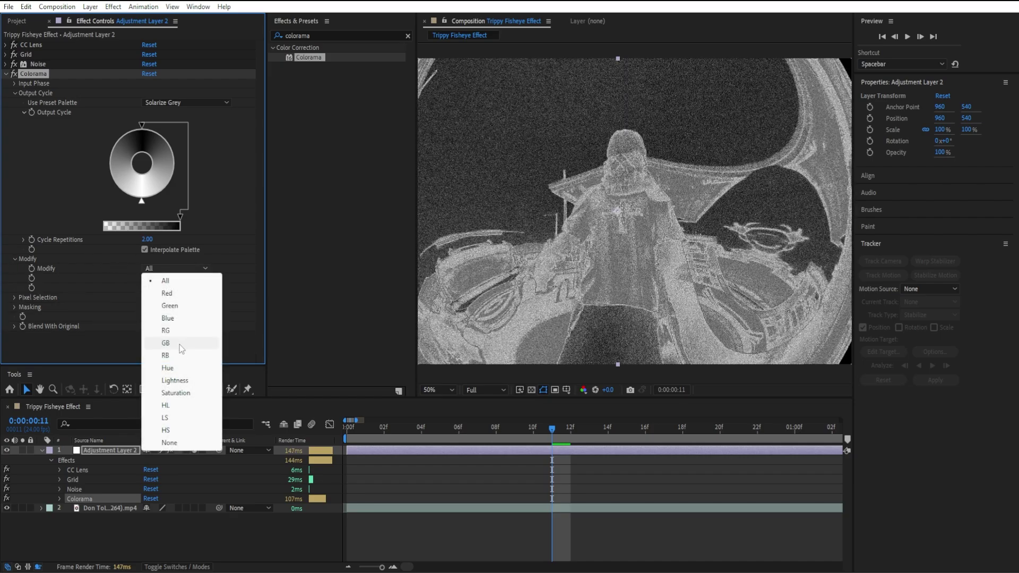
pyautogui.click(176, 365)
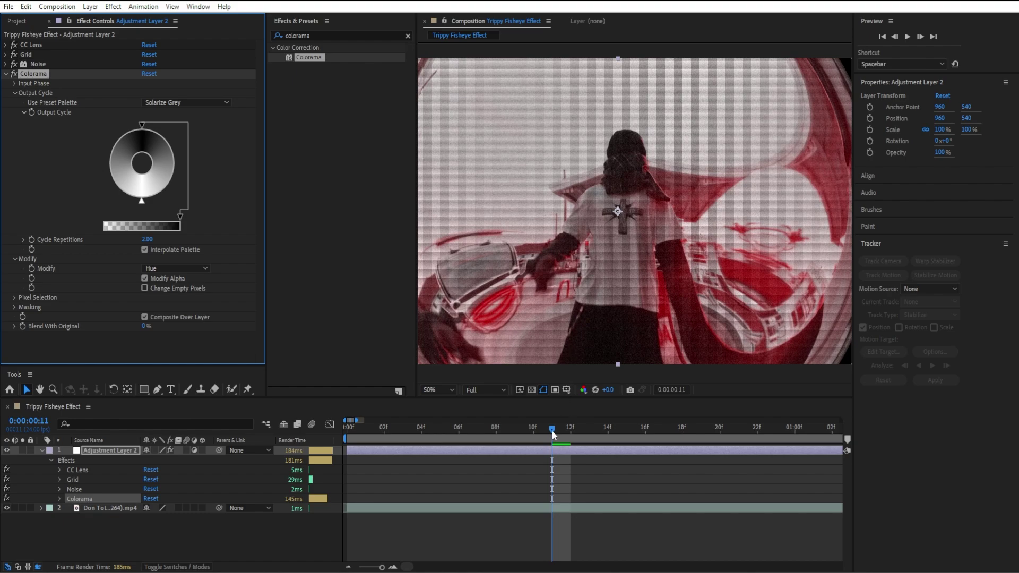
# Preview the tint, try Ramp Green and Solarize Blue, and settle back on Solarize Grey
pyautogui.moveTo(551, 429); pyautogui.dragTo(371, 448)
pyautogui.press('space')
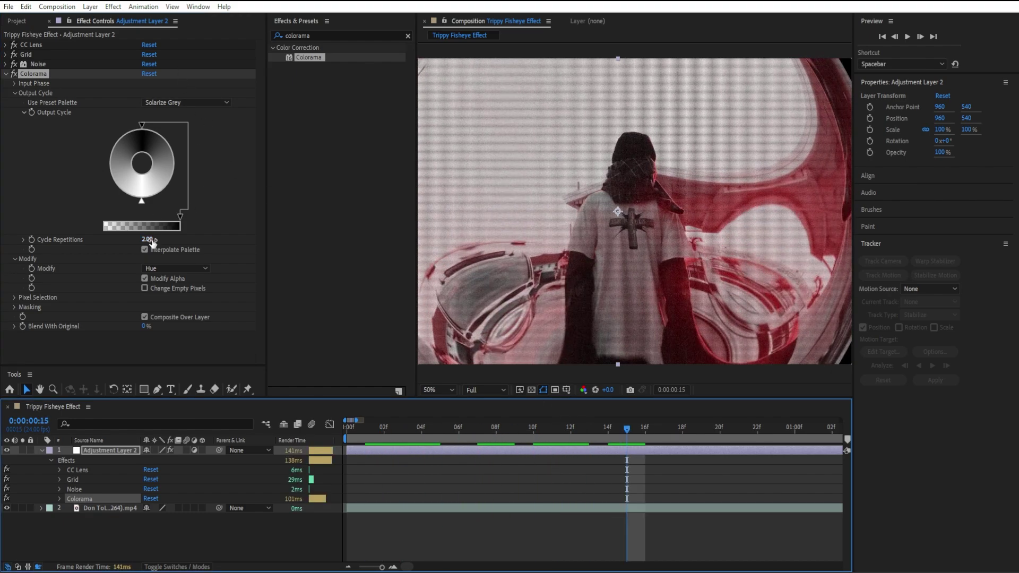
pyautogui.moveTo(152, 243); pyautogui.dragTo(139, 243)
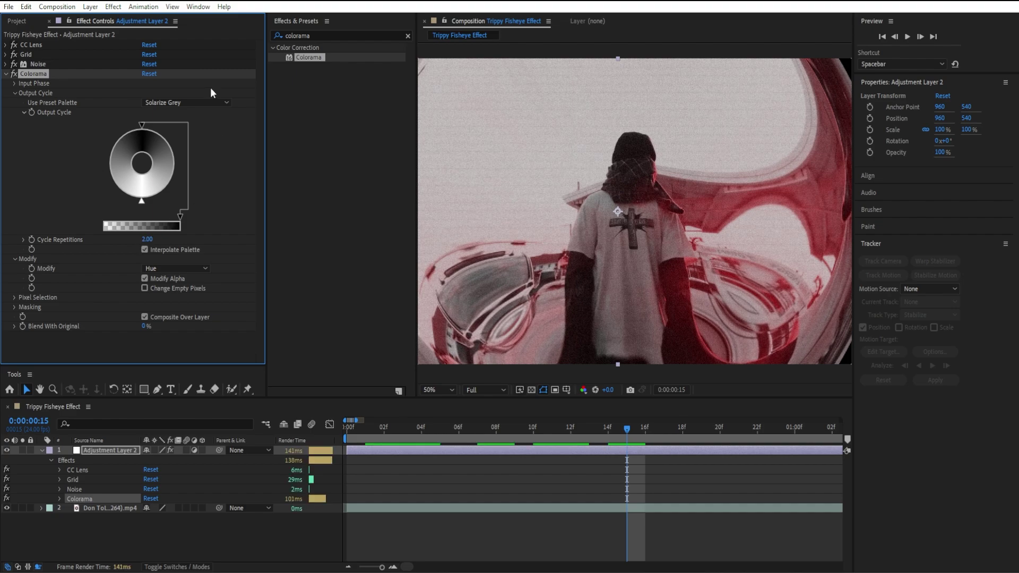
pyautogui.click(199, 105)
pyautogui.click(199, 111)
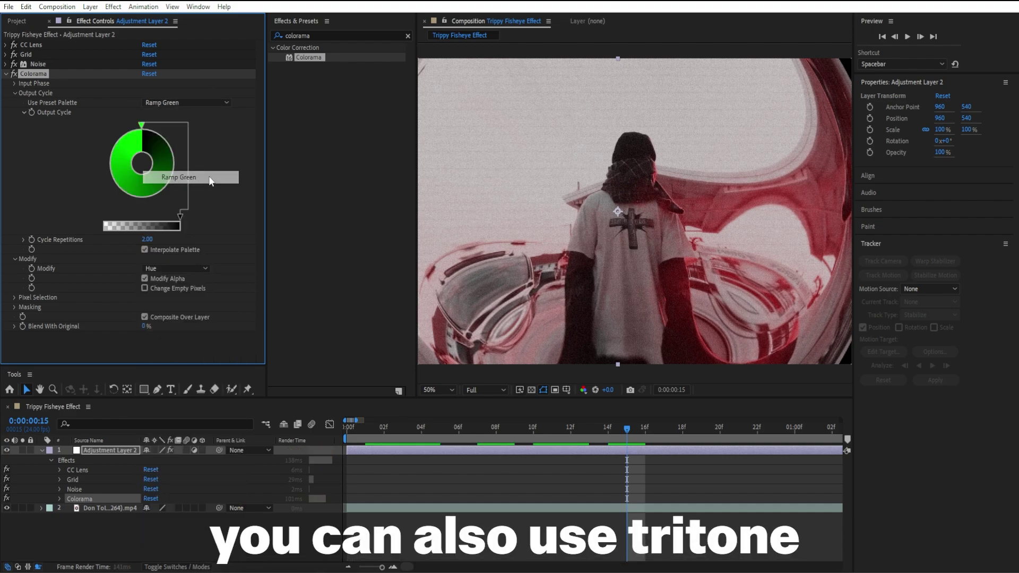
pyautogui.click(174, 105)
pyautogui.click(174, 106)
pyautogui.click(190, 101)
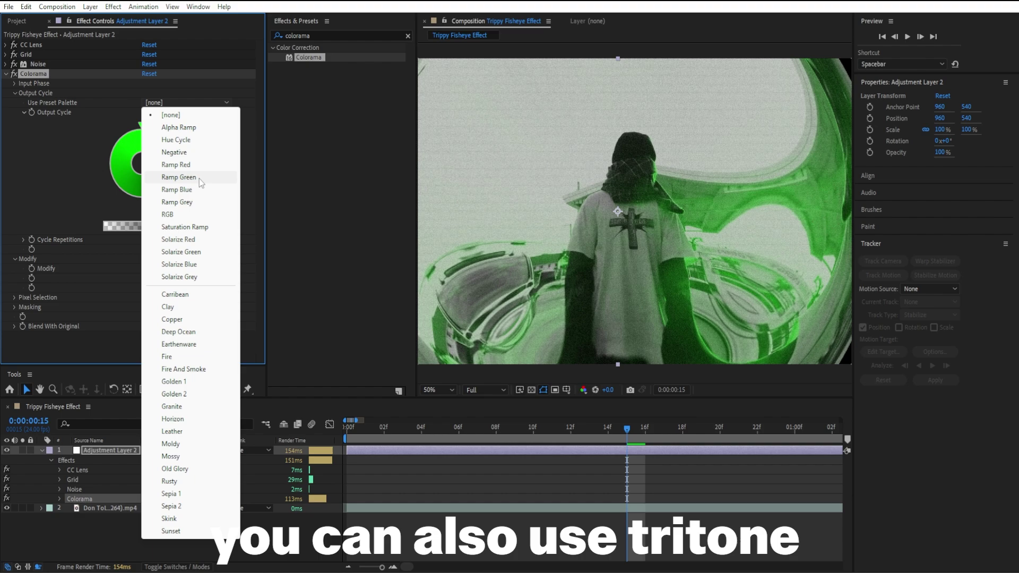
pyautogui.click(167, 256)
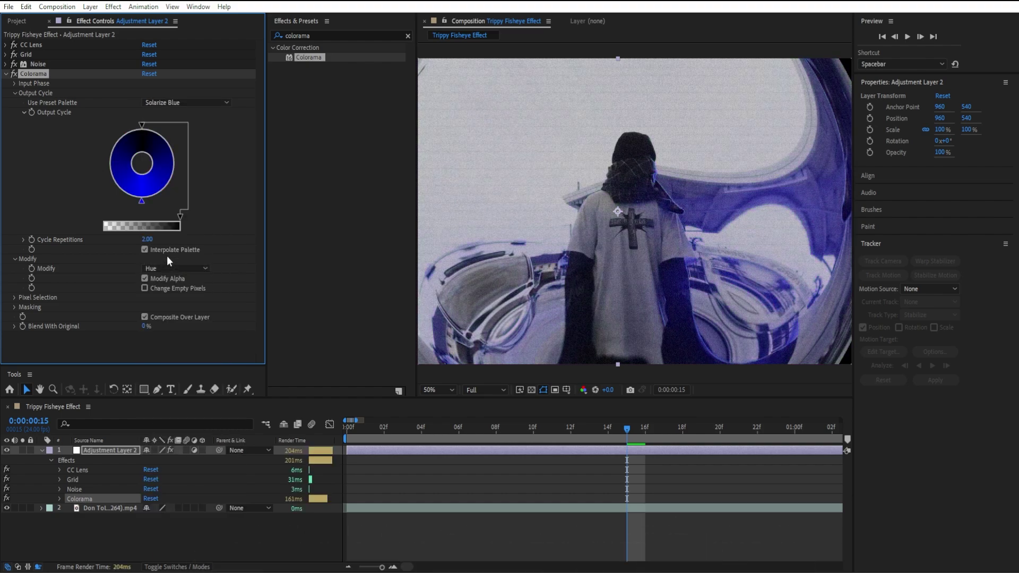
pyautogui.click(204, 102)
pyautogui.click(218, 276)
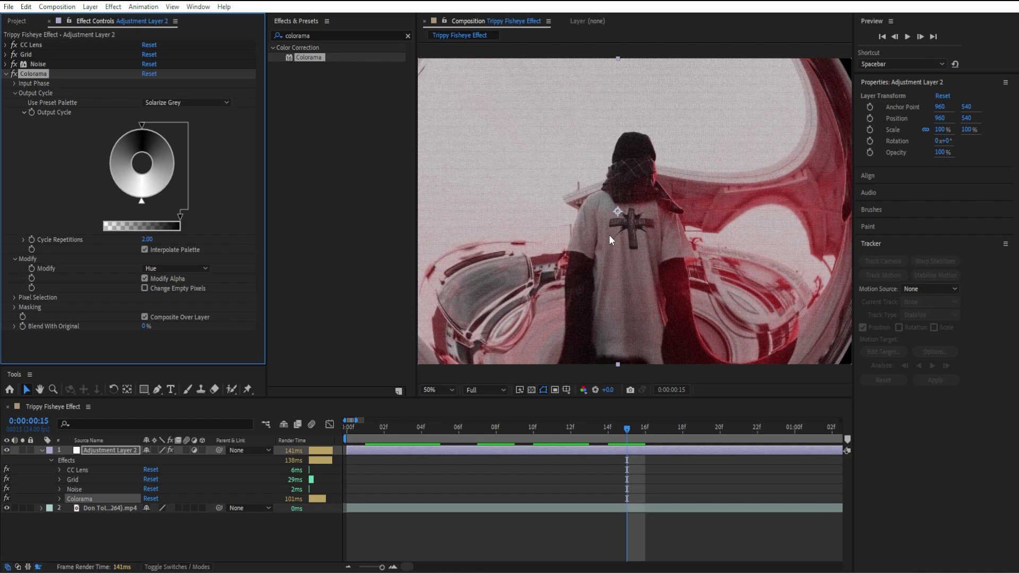
pyautogui.click(6, 73)
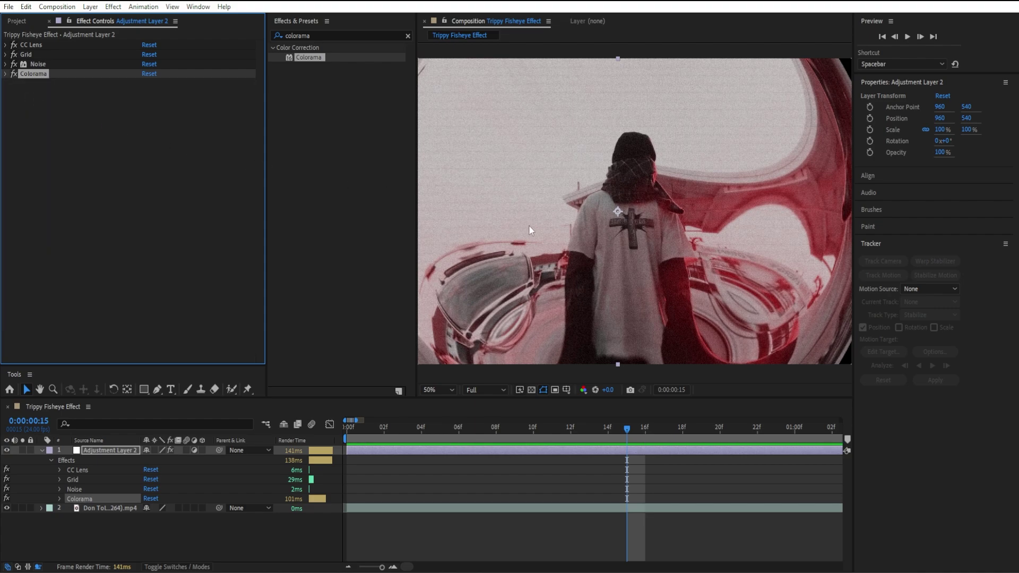
# Add VR Glow to the adjustment layer and bring its Luma Threshold to about 0.60
pyautogui.click(407, 35)
pyautogui.write('vr glow')
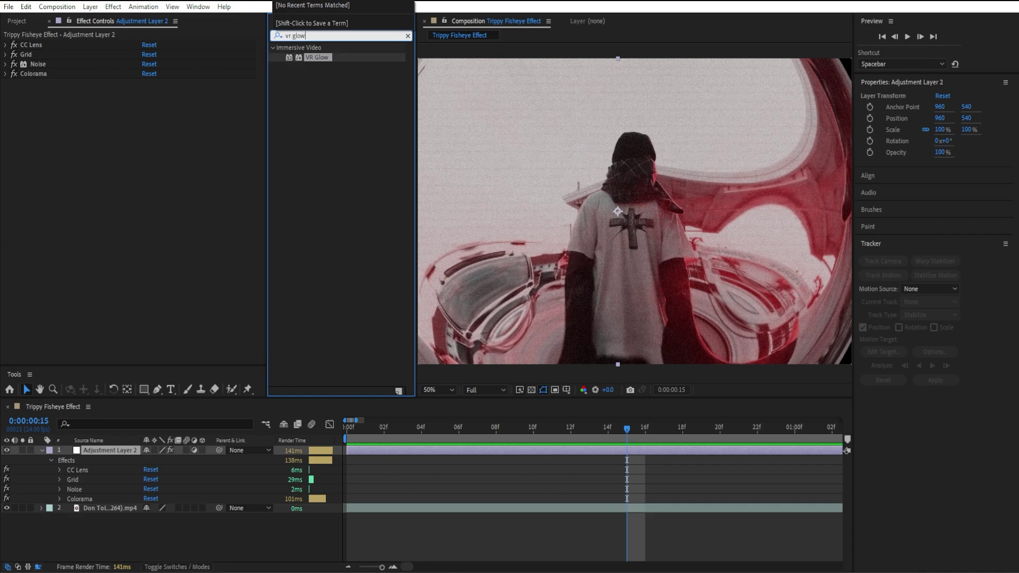
pyautogui.moveTo(293, 57); pyautogui.dragTo(138, 132)
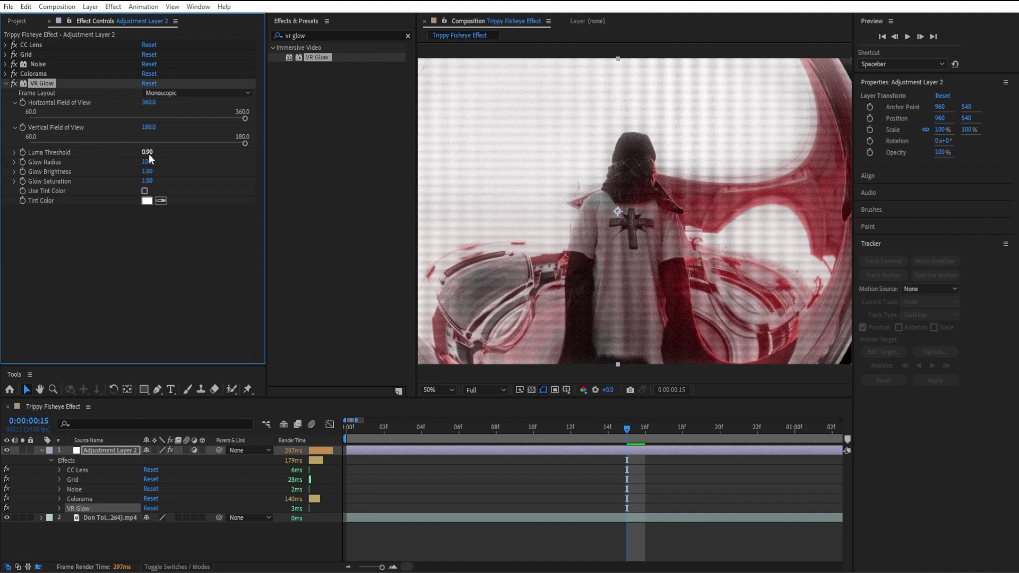
pyautogui.moveTo(148, 154); pyautogui.dragTo(131, 155)
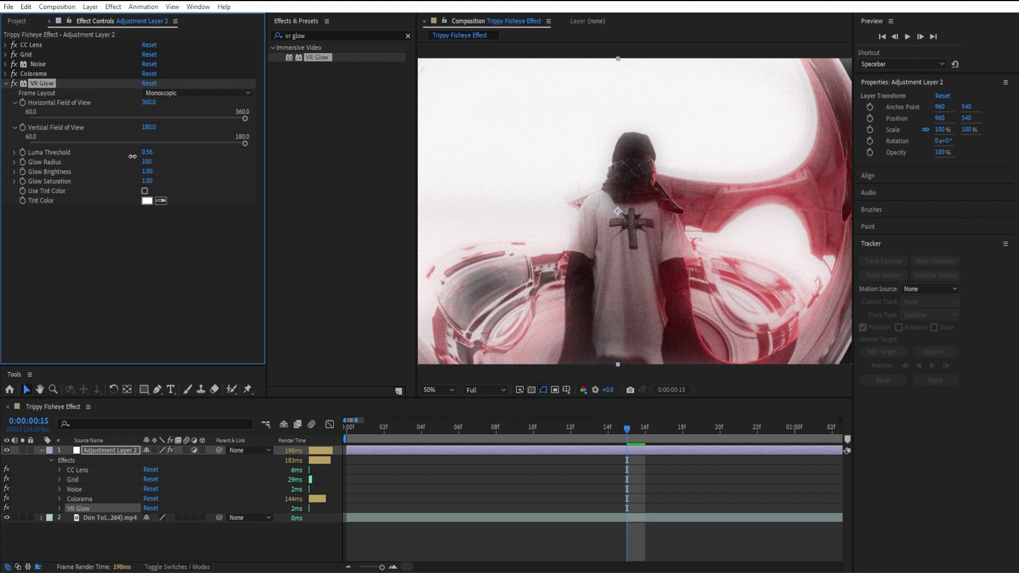
pyautogui.moveTo(134, 157); pyautogui.dragTo(136, 158)
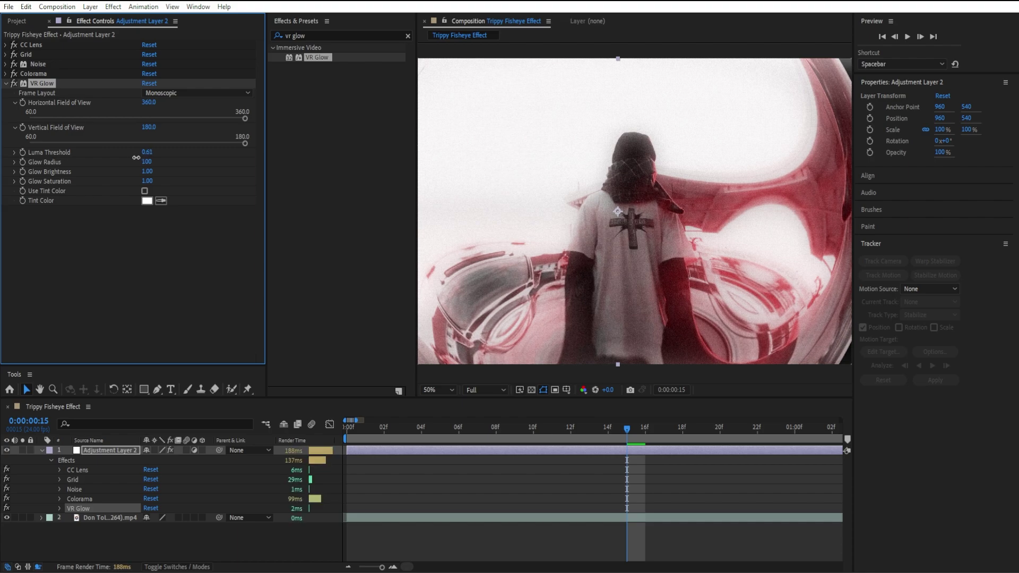
# Add Deep Glow beneath VR Glow and lower its exposure to 0.34
pyautogui.click(407, 36)
pyautogui.write('deep')
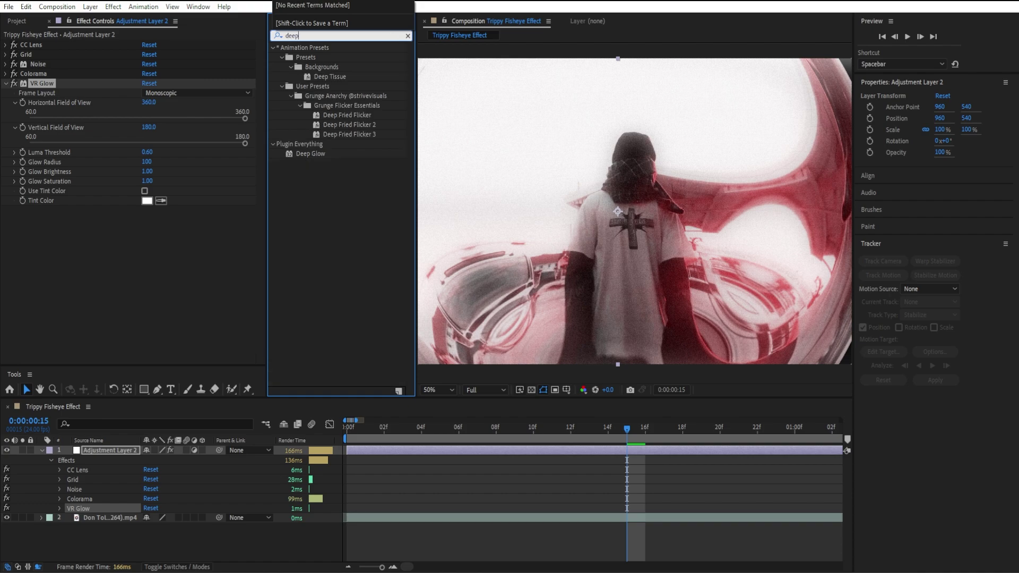
pyautogui.write(' glow')
pyautogui.moveTo(310, 58); pyautogui.dragTo(40, 122)
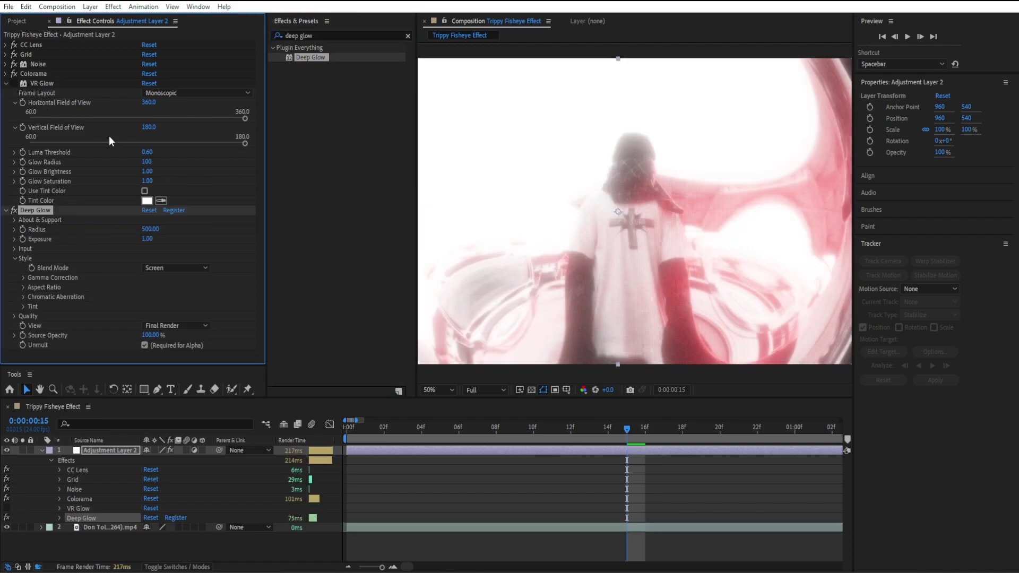
pyautogui.click(141, 238)
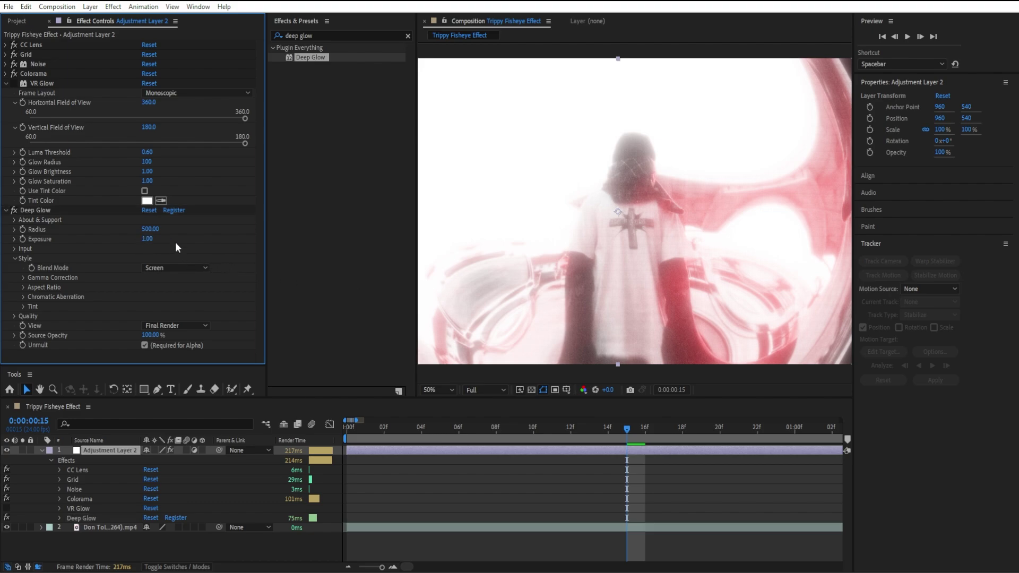
pyautogui.moveTo(146, 239); pyautogui.dragTo(115, 250)
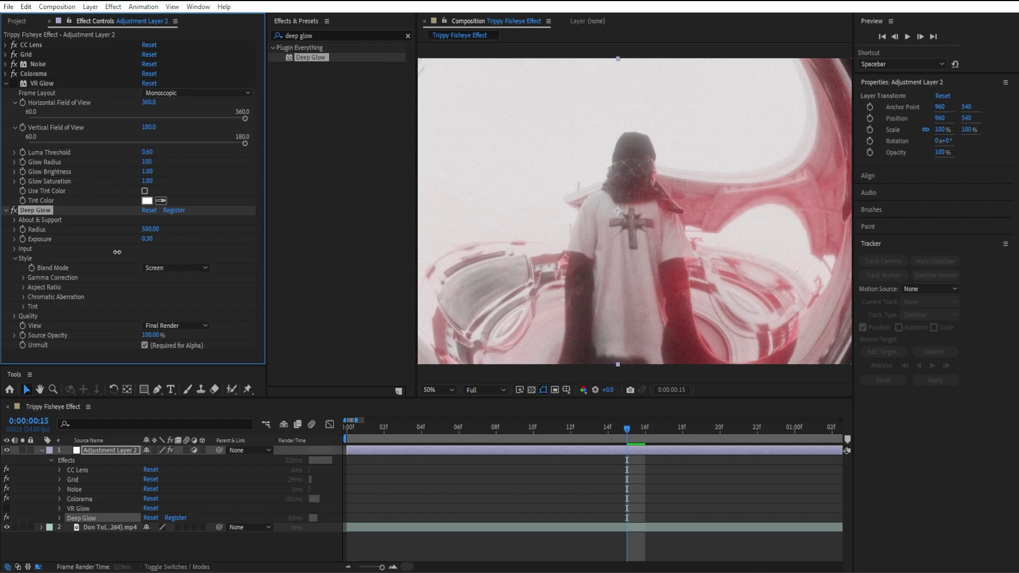
# Lower the Deep Glow Radius, re-enable VR Glow, then delete Deep Glow
pyautogui.rightClick(146, 228)
pyautogui.press('Escape')
pyautogui.moveTo(141, 229); pyautogui.dragTo(99, 237)
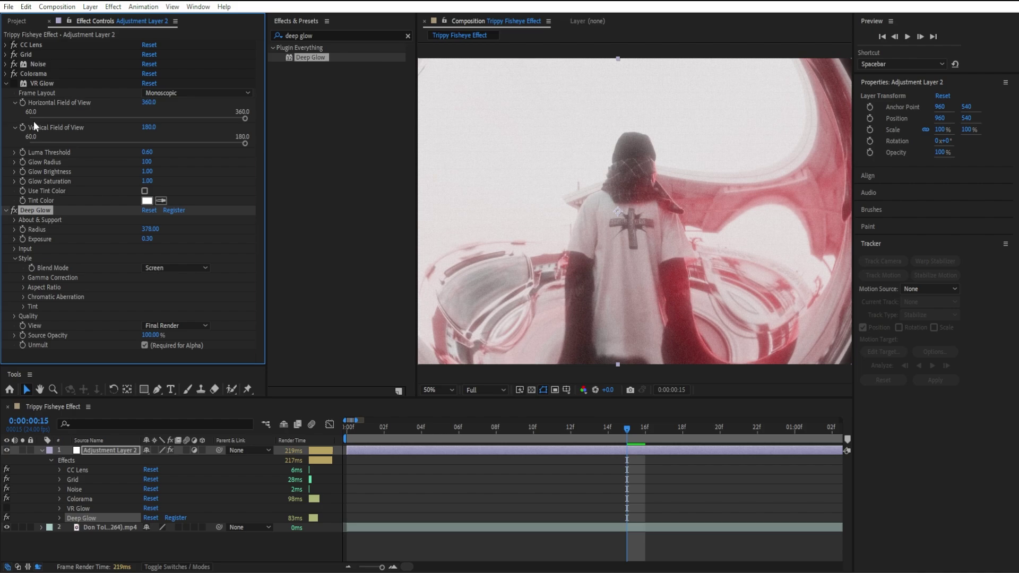
pyautogui.click(13, 83)
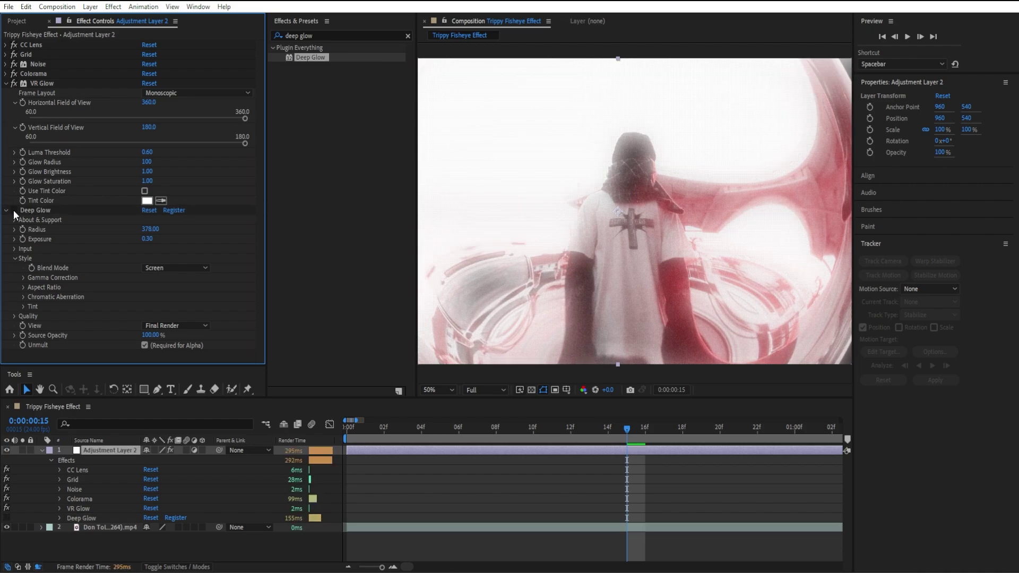
pyautogui.click(14, 210)
pyautogui.press('Delete')
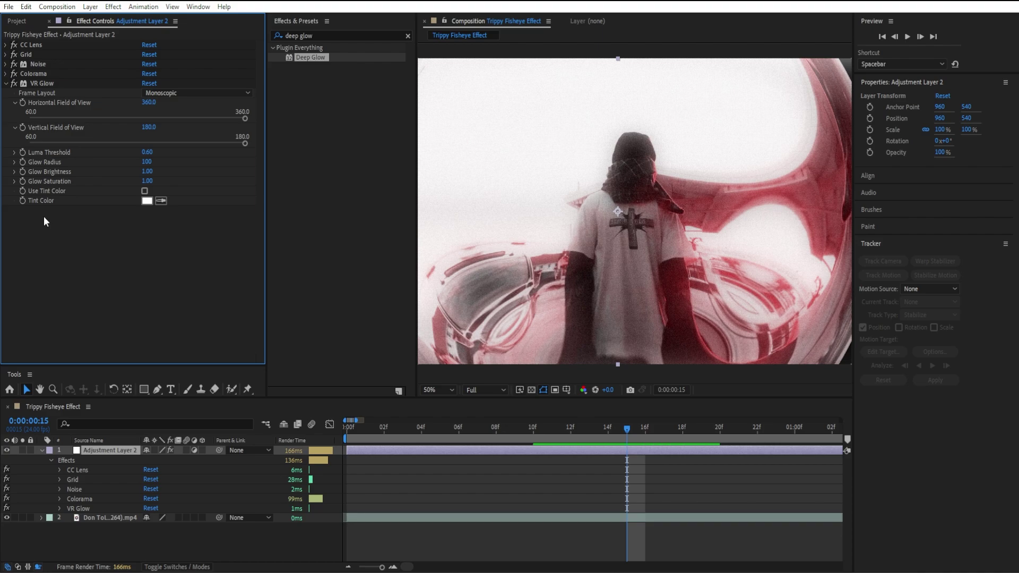
# Add CC Vignette below VR Glow with Amount 91 and Angle of View widened to 71.5
pyautogui.click(6, 84)
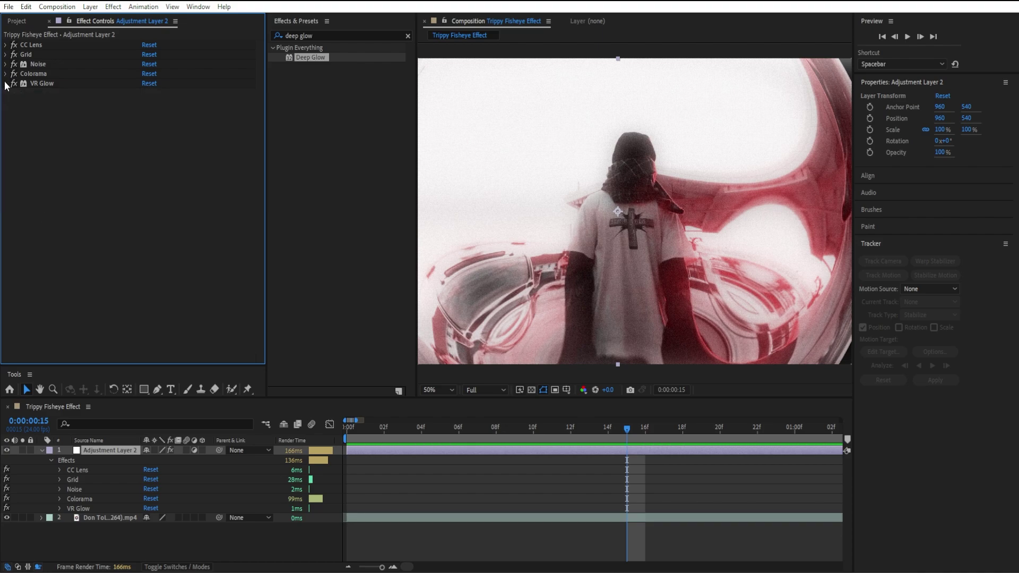
pyautogui.click(63, 84)
pyautogui.click(408, 36)
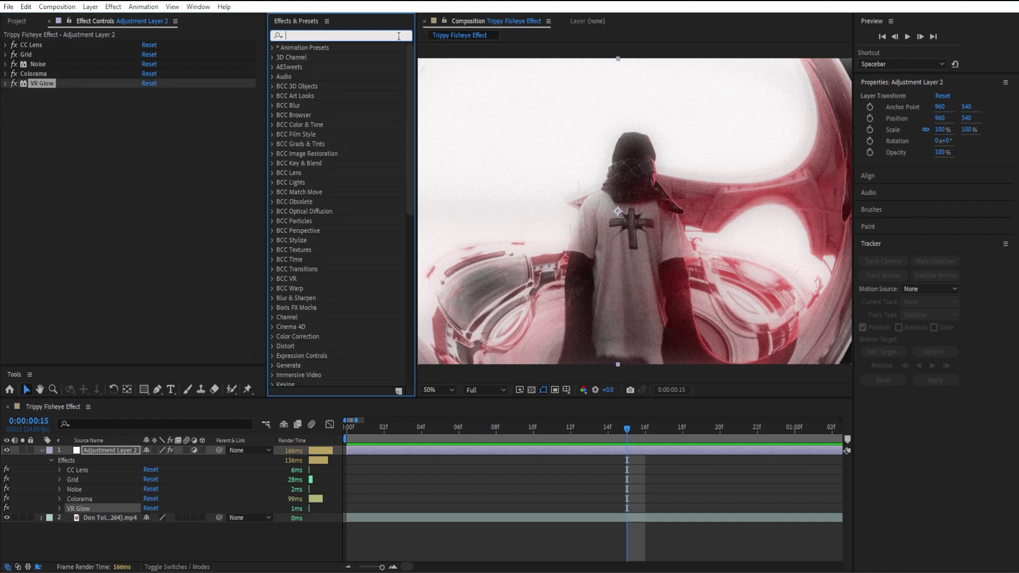
pyautogui.write('cc vig')
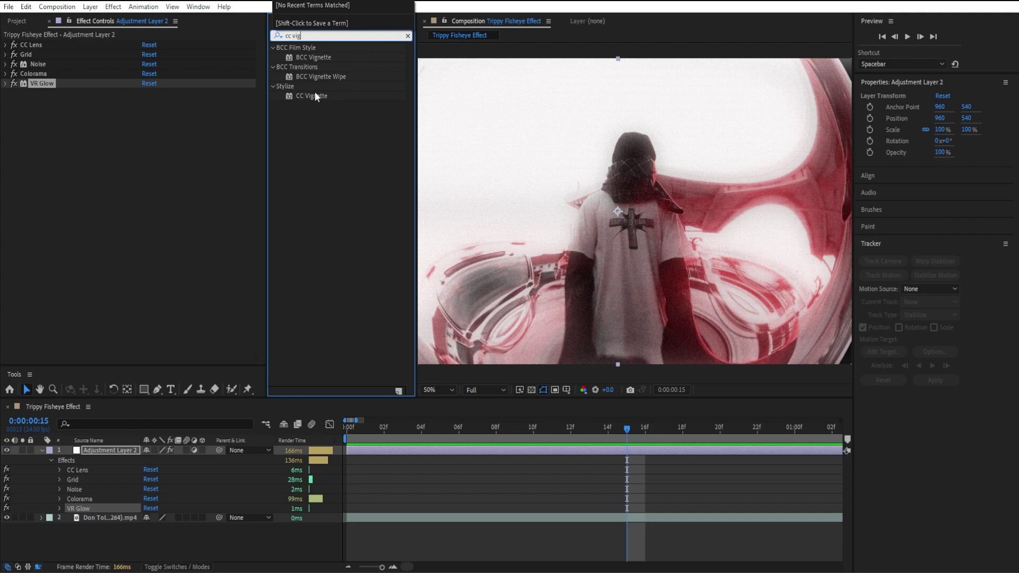
pyautogui.moveTo(314, 96); pyautogui.dragTo(83, 135)
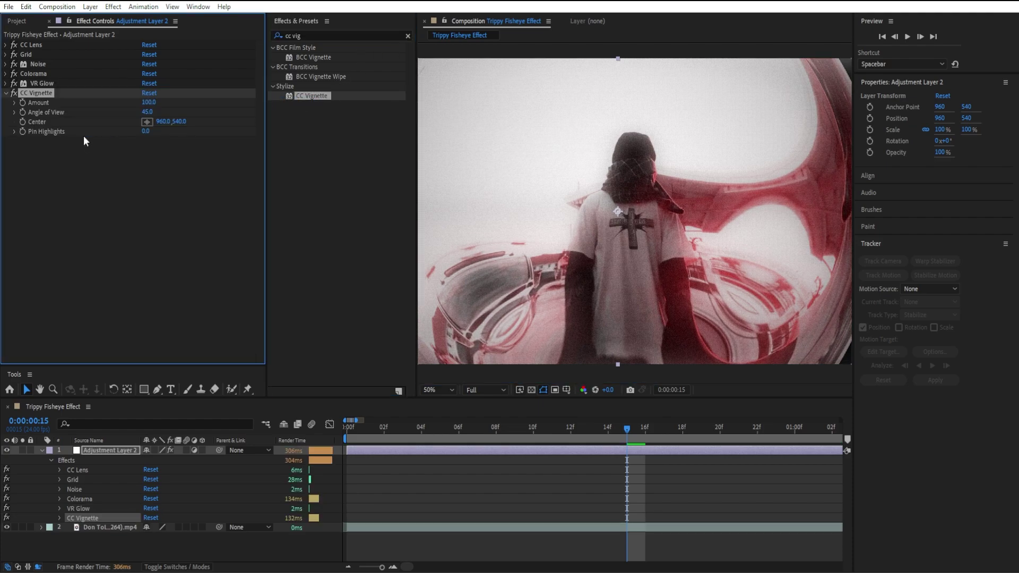
pyautogui.click(148, 102)
pyautogui.write('91')
pyautogui.press('Return')
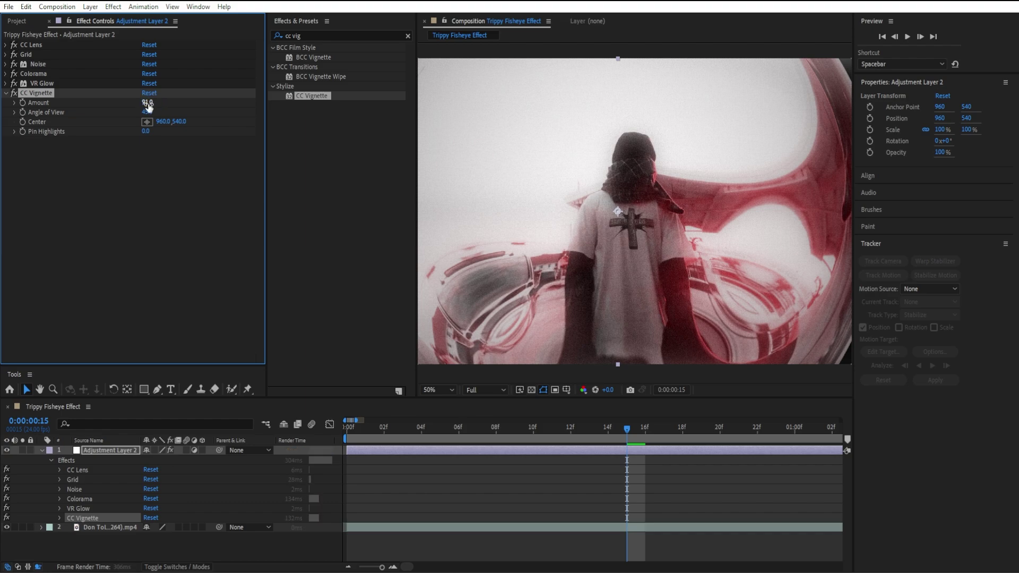
pyautogui.moveTo(148, 112); pyautogui.dragTo(204, 118)
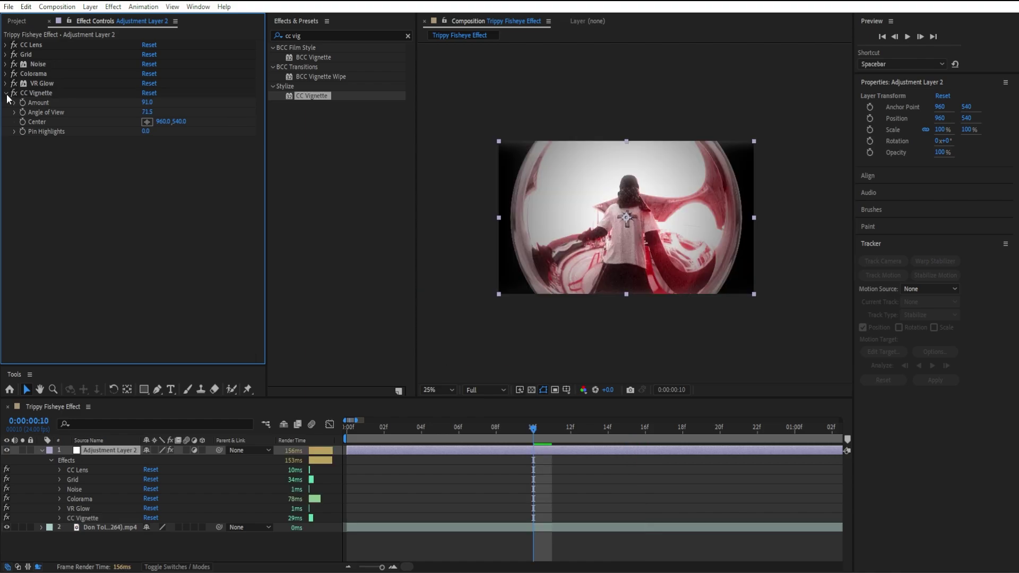
# Add Motion Tile to the adjustment layer with Output Width 75
pyautogui.click(6, 93)
pyautogui.click(408, 36)
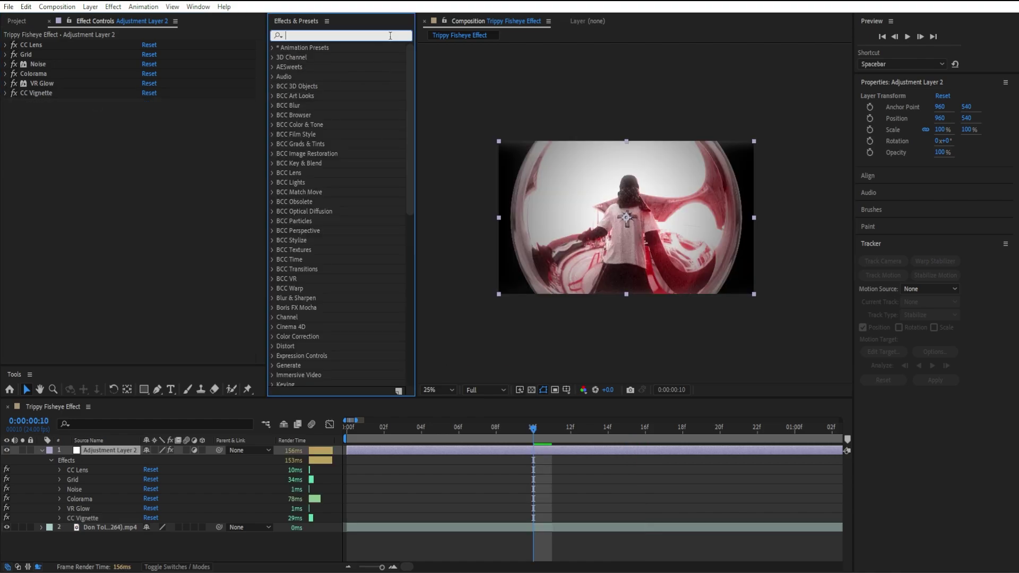
pyautogui.write('mot')
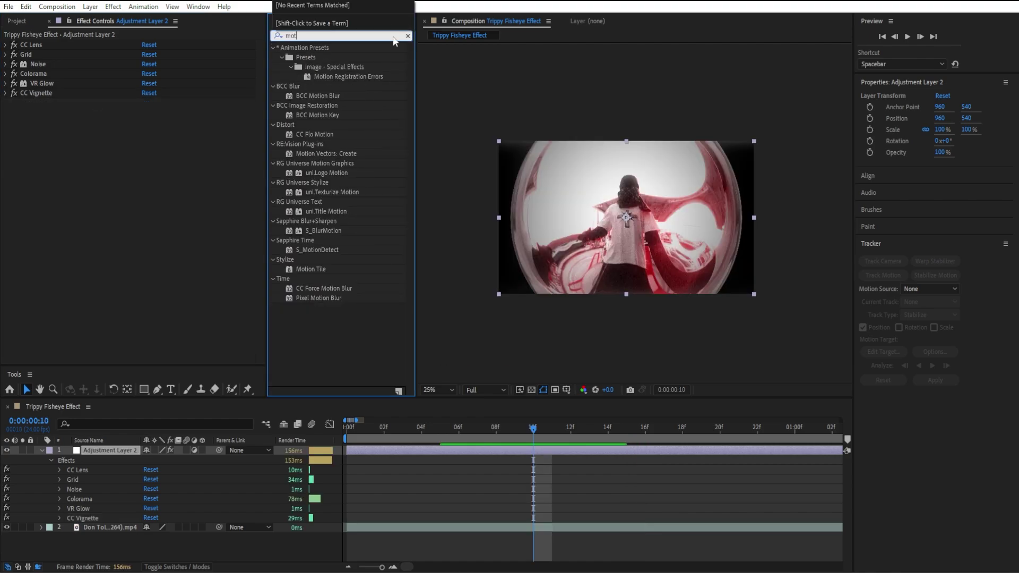
pyautogui.moveTo(311, 269); pyautogui.dragTo(178, 234)
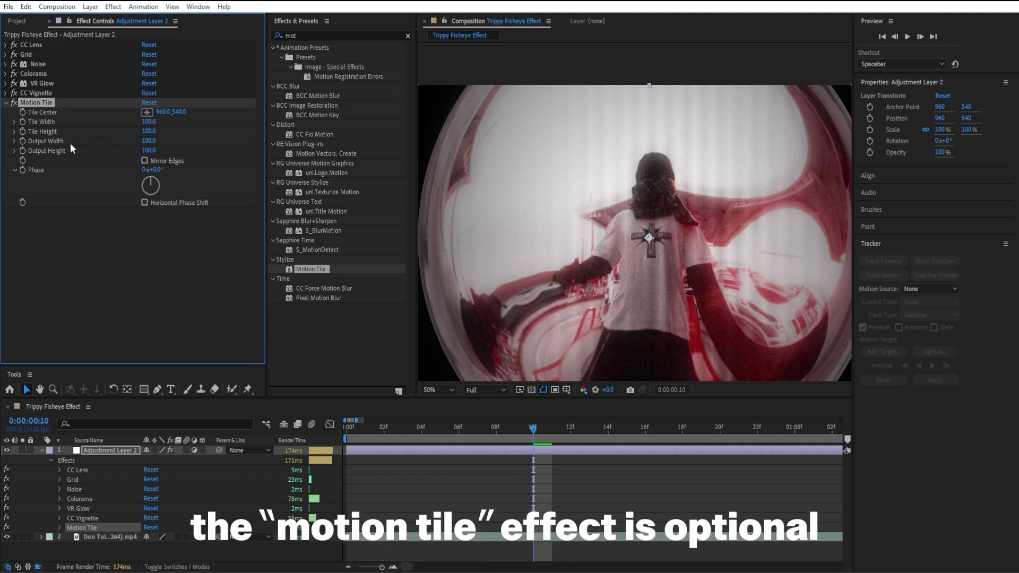
pyautogui.click(148, 141)
pyautogui.write('7')
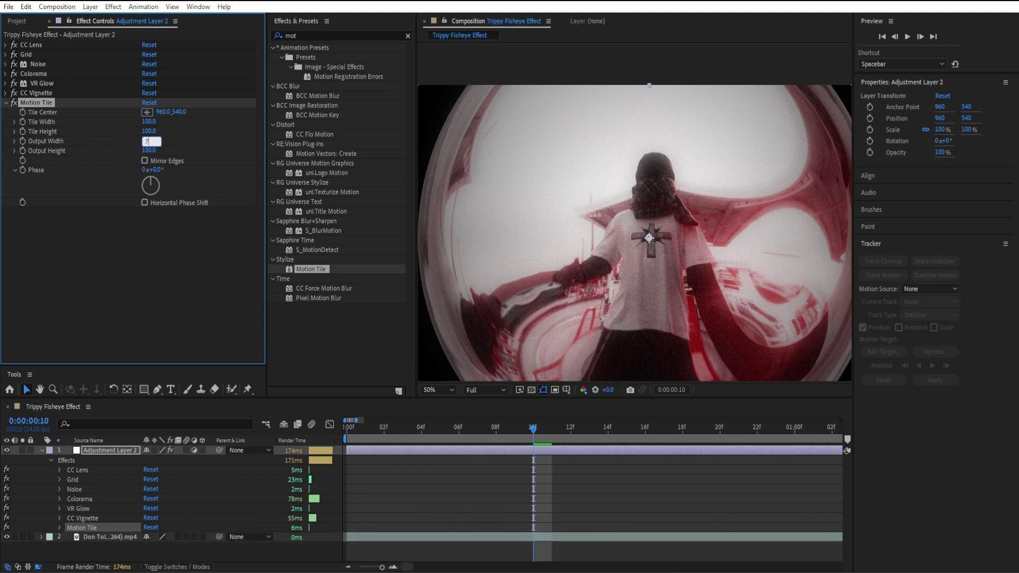
pyautogui.write('5')
pyautogui.press('Return')
# Pan and zoom the composition viewer to recenter the narrowed frame
pyautogui.press('h')
pyautogui.moveTo(680, 269); pyautogui.dragTo(634, 259)
pyautogui.scroll(-2, 634, 258)
pyautogui.scroll(5, 634, 259)
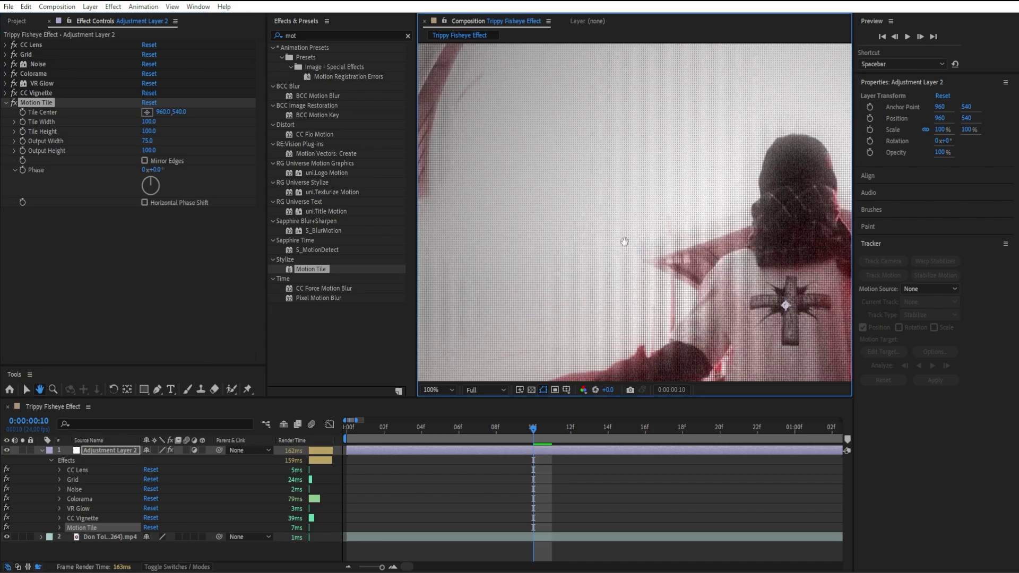
pyautogui.scroll(-1, 829, 219)
pyautogui.scroll(1, 830, 219)
pyautogui.scroll(-3, 618, 207)
pyautogui.moveTo(642, 229); pyautogui.dragTo(703, 212)
pyautogui.scroll(2, 658, 231)
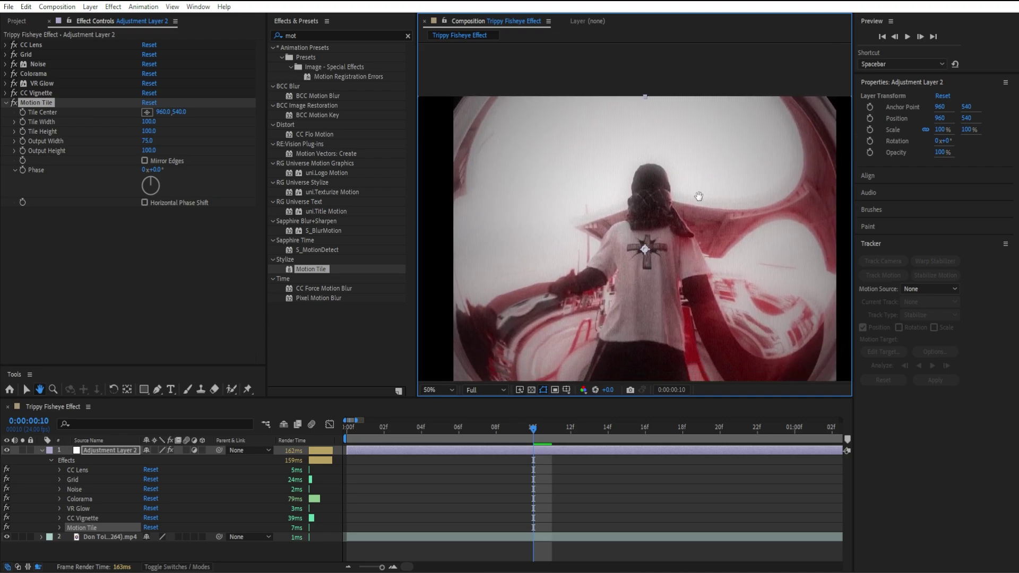
pyautogui.moveTo(699, 196); pyautogui.dragTo(686, 169)
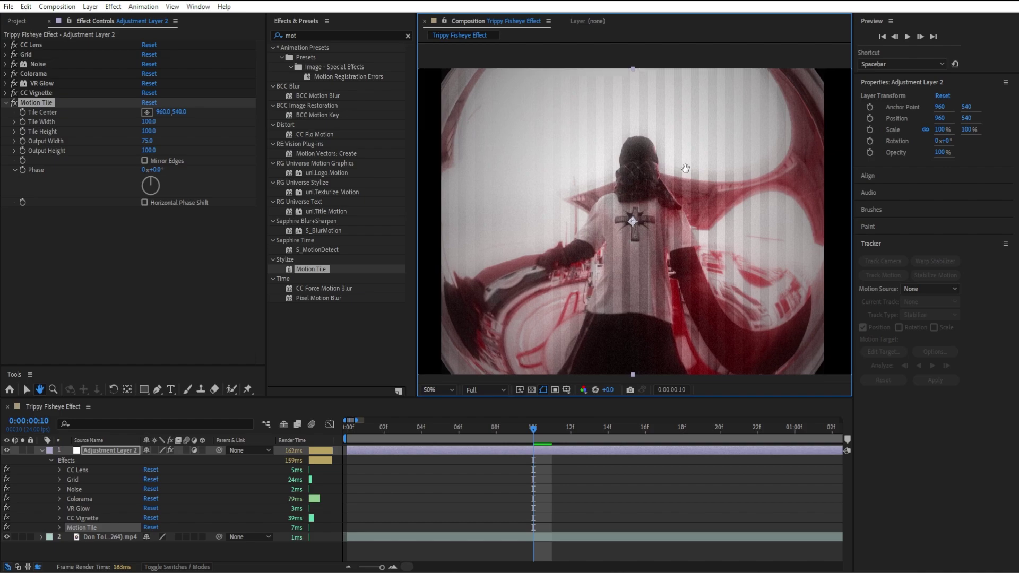
# Lower the CC Lens Size and Convergence to shrink the fisheye bulge in the narrowed frame
pyautogui.click(6, 103)
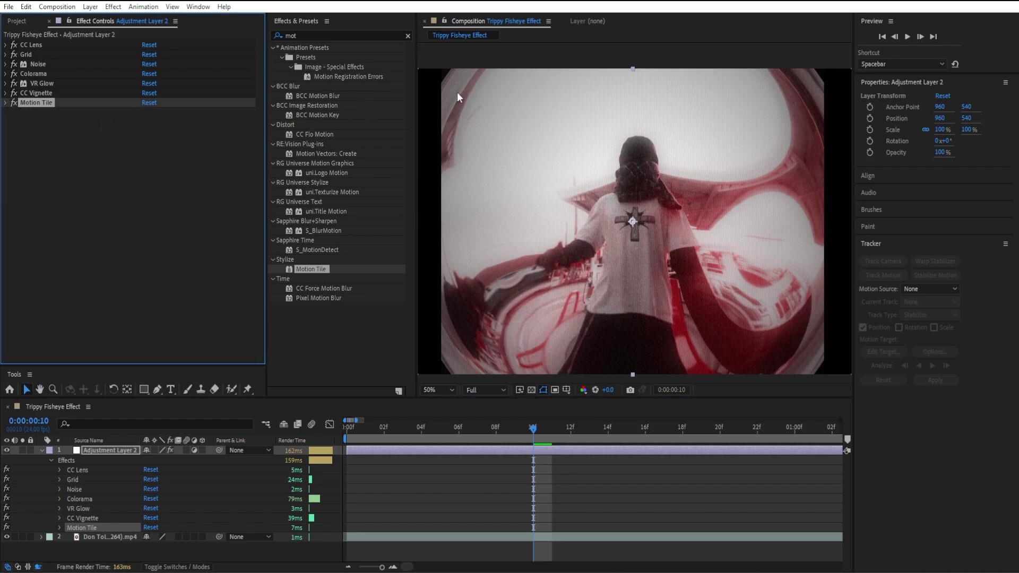
pyautogui.press('h')
pyautogui.moveTo(457, 95); pyautogui.dragTo(499, 72)
pyautogui.click(5, 46)
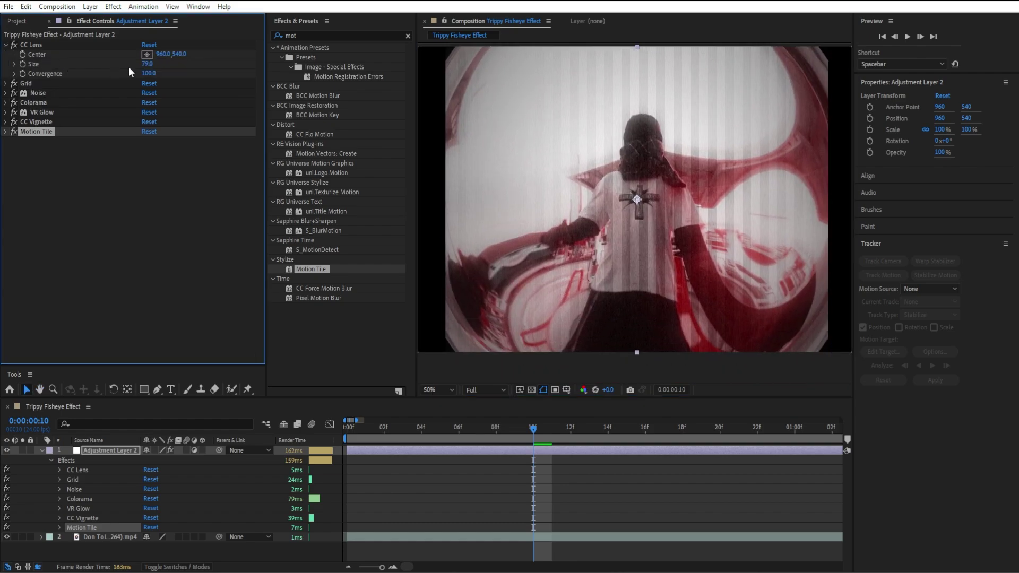
pyautogui.moveTo(147, 69); pyautogui.dragTo(147, 68)
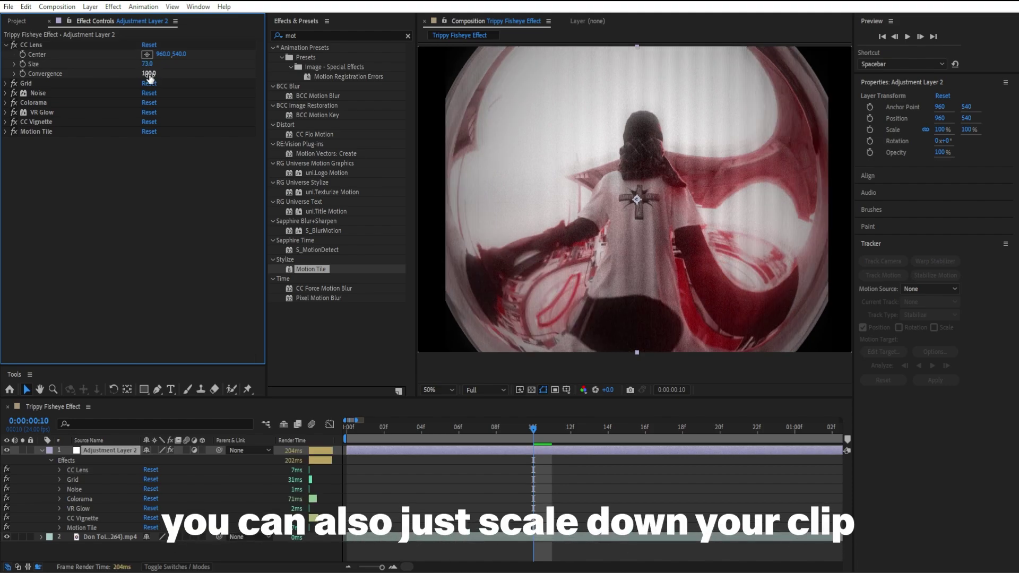
pyautogui.moveTo(147, 74); pyautogui.dragTo(146, 74)
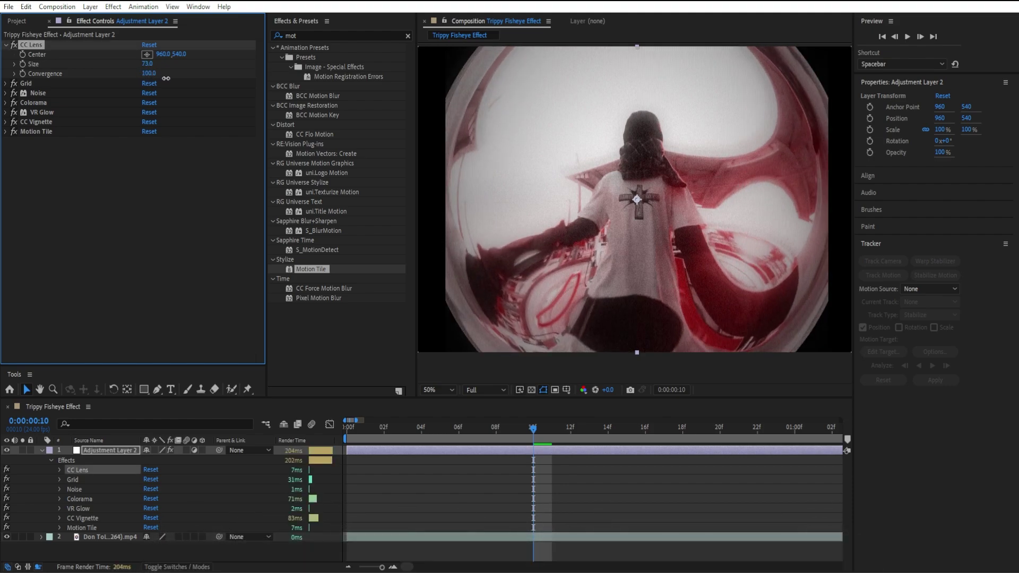